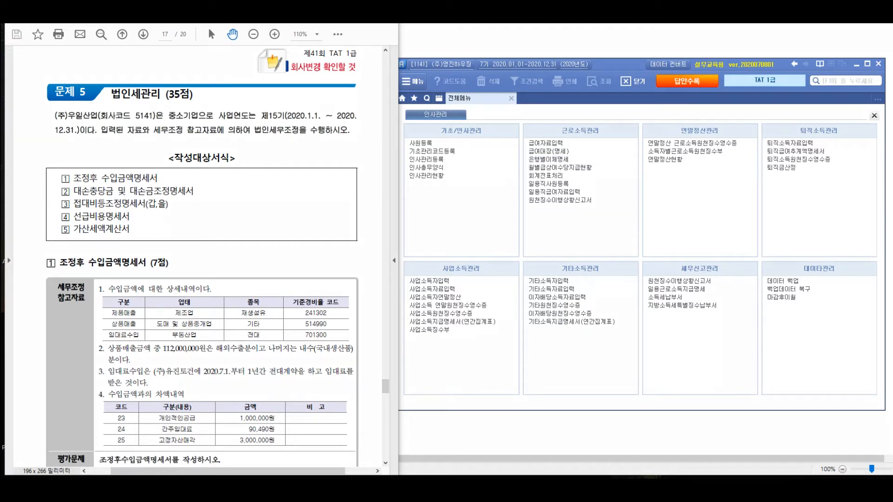
mouse_move(210, 120)
left_mouse_down()
mouse_move(244, 154)
mouse_move(184, 125)
left_mouse_up()
left_click_drag(163, 173, 170, 179)
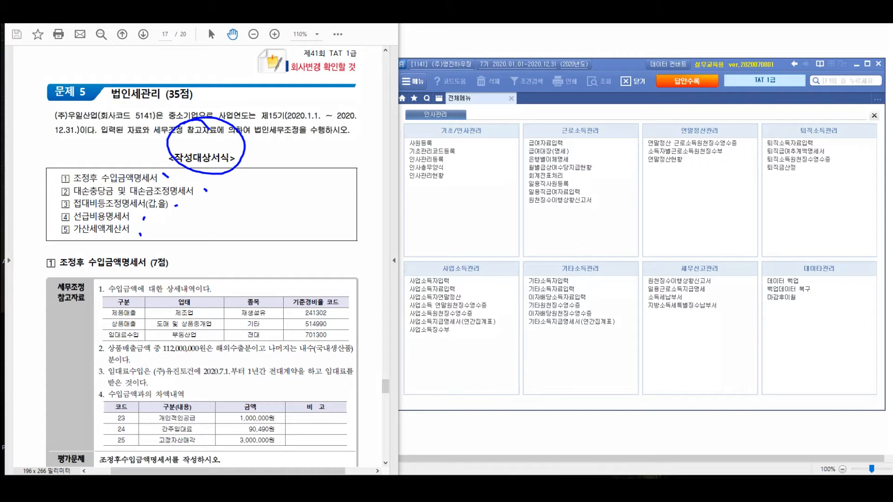
left_click_drag(255, 168, 259, 165)
left_click_drag(263, 198, 271, 210)
left_click_drag(264, 214, 265, 214)
left_click_drag(281, 163, 290, 218)
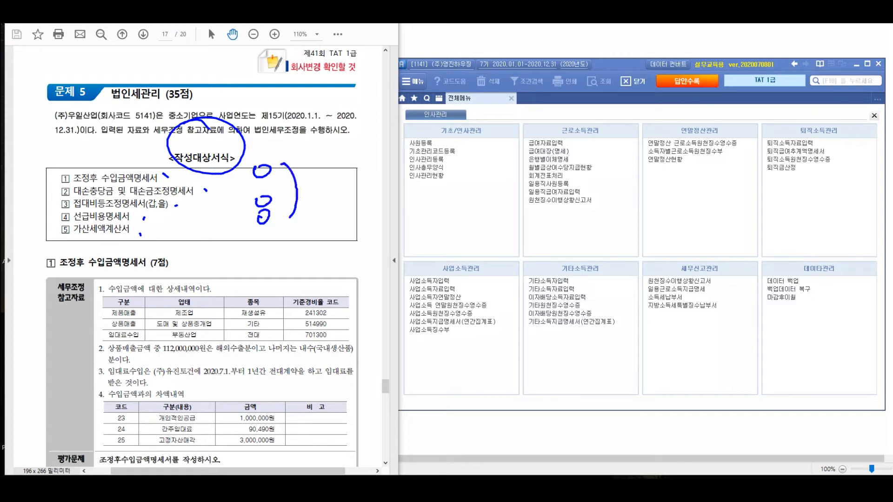
mouse_move(270, 187)
left_mouse_down()
mouse_move(325, 184)
mouse_move(319, 175)
mouse_move(361, 194)
mouse_move(404, 191)
left_mouse_up()
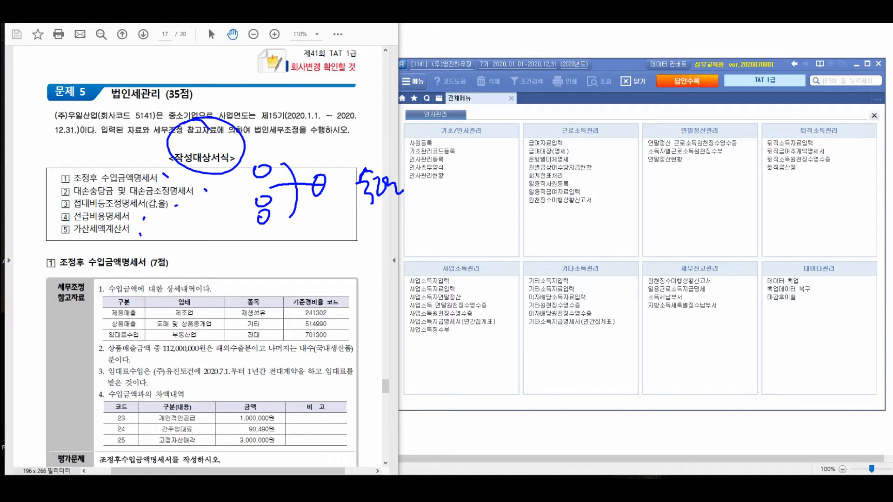
mouse_move(114, 252)
left_mouse_down()
mouse_move(116, 269)
mouse_move(184, 253)
left_mouse_up()
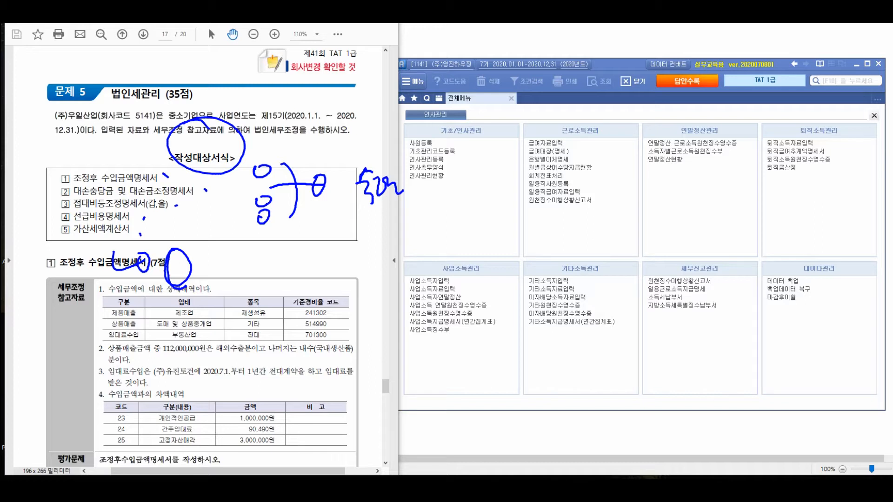
mouse_move(49, 186)
left_mouse_down()
mouse_move(65, 181)
mouse_move(65, 190)
left_mouse_up()
key("Escape")
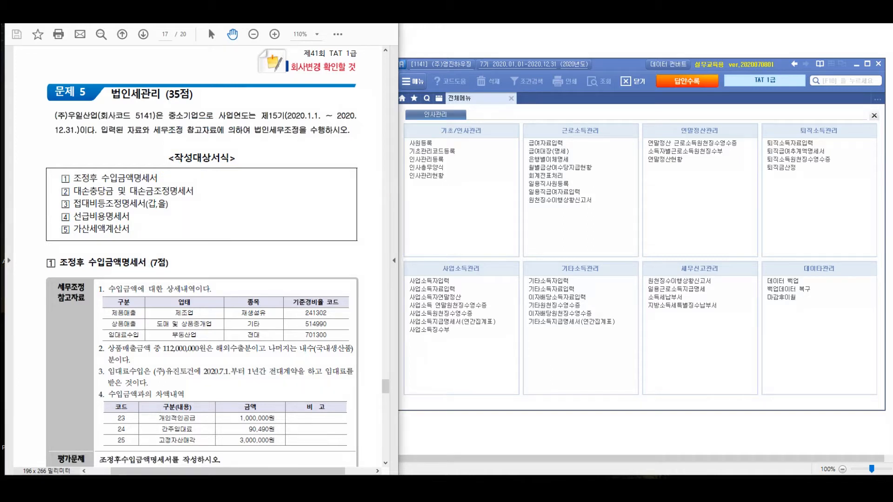
left_click(618, 64)
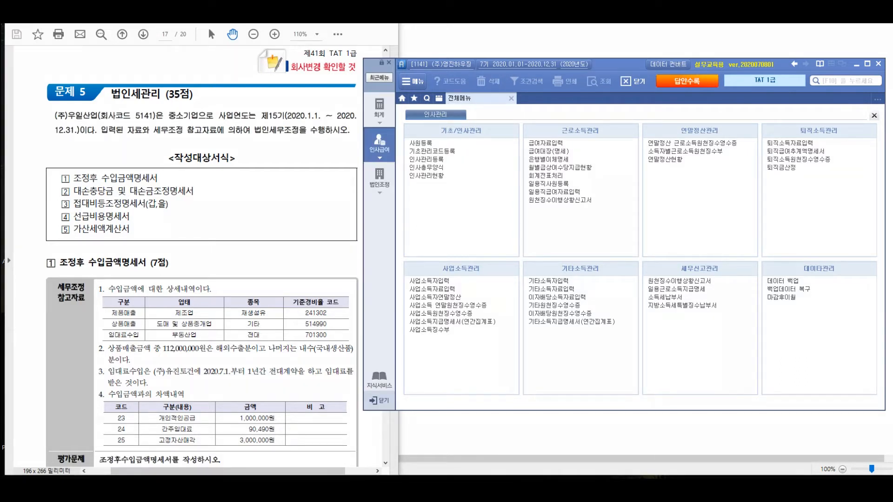
left_click_drag(148, 89, 110, 98)
mouse_move(435, 50)
left_mouse_down()
mouse_move(468, 70)
mouse_move(400, 51)
left_mouse_up()
left_click_drag(447, 116, 458, 238)
mouse_move(438, 220)
left_mouse_down()
mouse_move(484, 257)
mouse_move(498, 233)
left_mouse_up()
left_click_drag(510, 224, 512, 258)
mouse_move(521, 236)
left_mouse_down()
mouse_move(541, 241)
mouse_move(530, 261)
left_mouse_up()
left_click_drag(548, 226, 547, 259)
mouse_move(589, 223)
left_mouse_down()
mouse_move(630, 230)
mouse_move(647, 255)
left_mouse_up()
left_click_drag(458, 290, 706, 269)
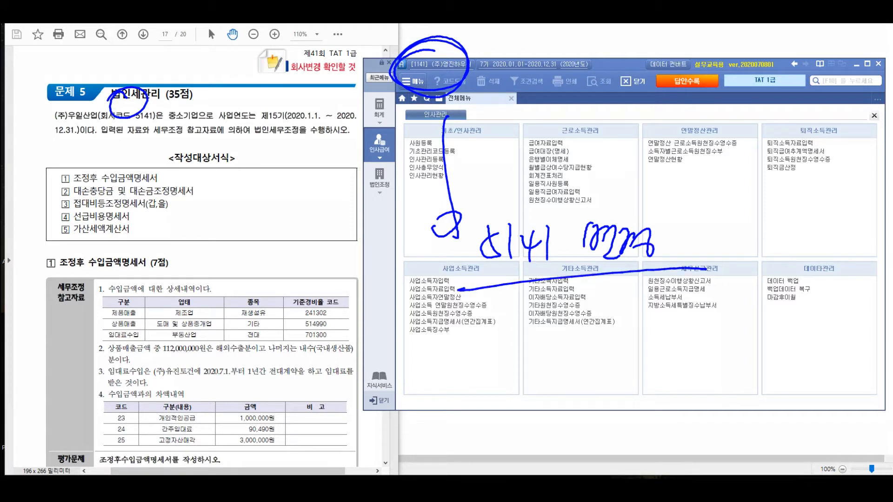
key("Escape")
- Switch the working company to (주)우일산업, company code 5141, with the 2020 fiscal year
left_click(441, 65)
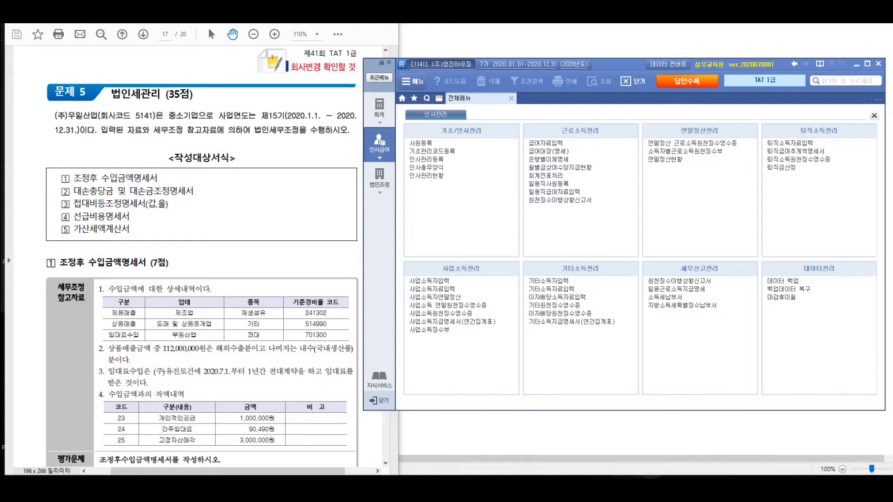
left_click(530, 219)
left_click(446, 184)
key("Return")
key("Return")
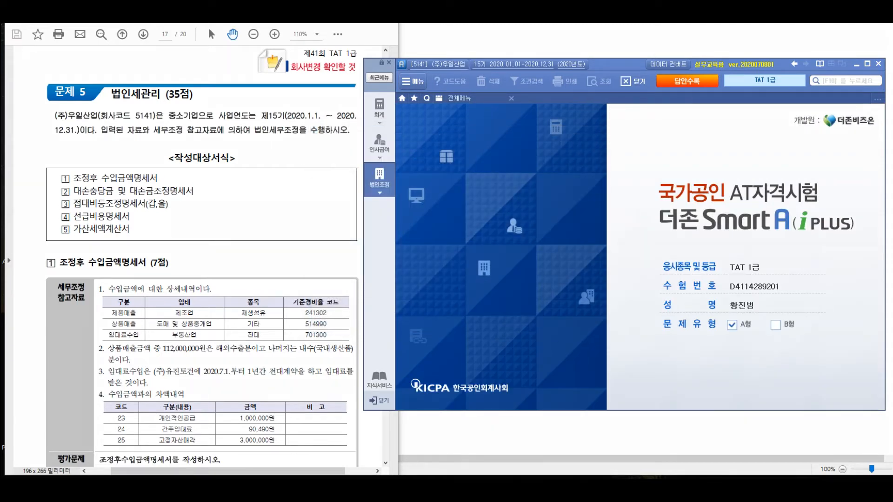
mouse_move(466, 34)
left_mouse_down()
mouse_move(473, 43)
mouse_move(435, 52)
left_mouse_up()
left_click_drag(415, 88, 287, 174)
left_click_drag(230, 185, 223, 232)
mouse_move(237, 200)
left_mouse_down()
mouse_move(241, 225)
mouse_move(260, 203)
left_mouse_up()
left_click_drag(262, 199, 263, 220)
mouse_move(253, 233)
left_mouse_down()
mouse_move(261, 243)
mouse_move(268, 236)
left_mouse_up()
mouse_move(264, 216)
left_mouse_down()
mouse_move(269, 232)
mouse_move(300, 230)
left_mouse_up()
mouse_move(308, 245)
left_mouse_down()
mouse_move(224, 196)
mouse_move(299, 250)
left_mouse_up()
left_click_drag(400, 159, 345, 191)
left_click_drag(302, 291, 340, 273)
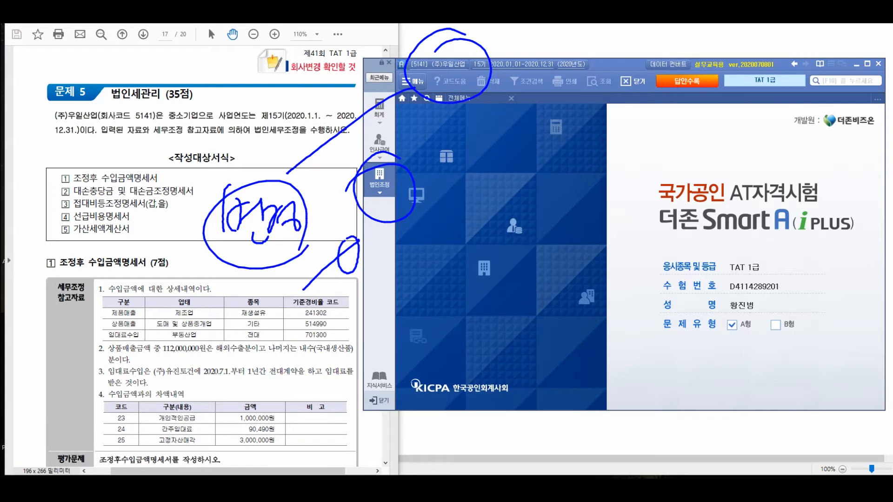
key("Escape")
- Display the corporate tax adjustment (법인조정) forms for (주)우일산업 alongside the 조정후 수입금액명세서 problem
left_click(379, 180)
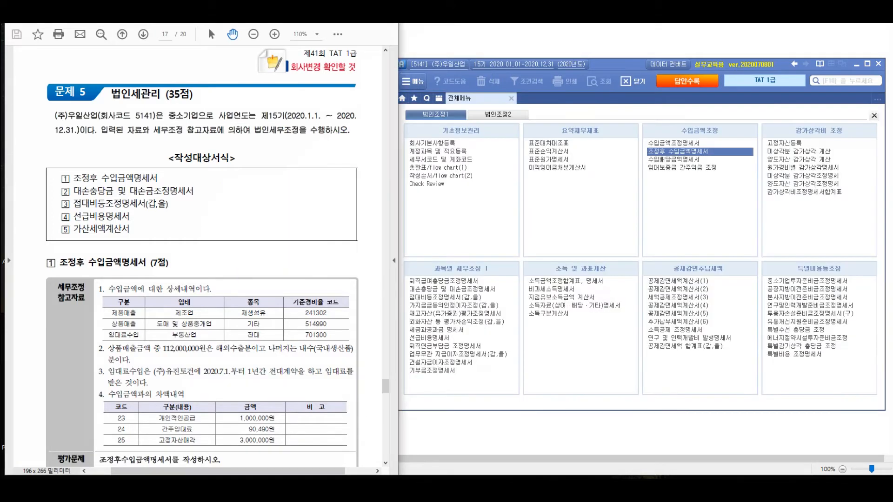
scroll(202, 256, "down", 3)
scroll(202, 256, "up", 1)
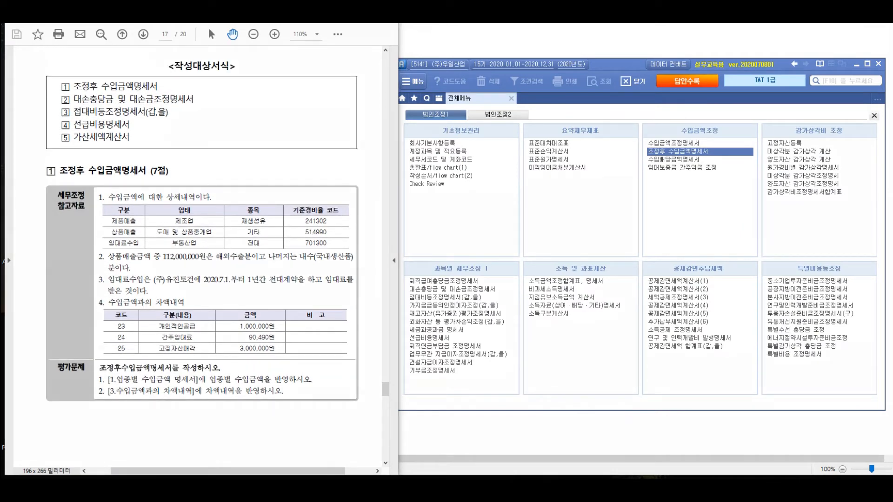
mouse_move(127, 187)
left_mouse_down()
mouse_move(102, 187)
mouse_move(191, 151)
mouse_move(177, 165)
left_mouse_up()
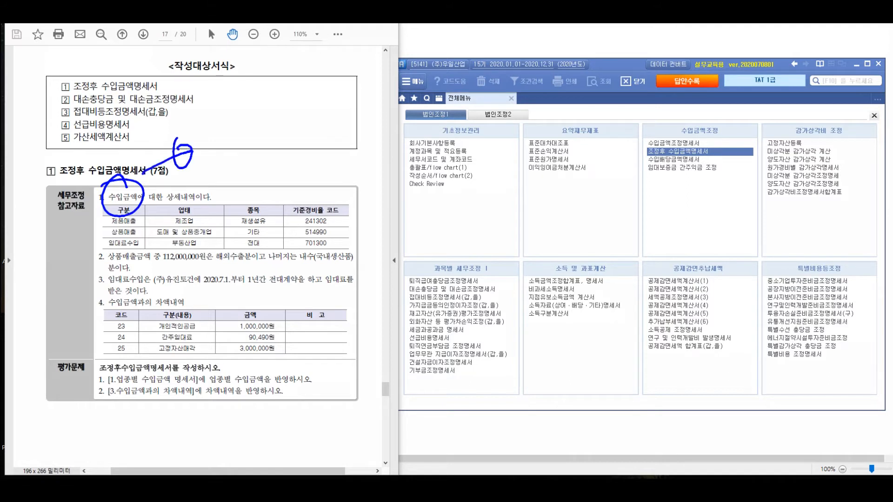
mouse_move(217, 104)
left_mouse_down()
mouse_move(212, 138)
mouse_move(227, 138)
mouse_move(239, 112)
mouse_move(256, 125)
mouse_move(272, 119)
mouse_move(291, 147)
mouse_move(307, 138)
mouse_move(269, 173)
mouse_move(272, 184)
mouse_move(291, 159)
mouse_move(296, 189)
left_mouse_up()
mouse_move(309, 155)
left_mouse_down()
mouse_move(325, 180)
mouse_move(339, 155)
mouse_move(346, 190)
mouse_move(377, 154)
mouse_move(396, 173)
mouse_move(424, 161)
mouse_move(421, 175)
mouse_move(461, 155)
mouse_move(467, 198)
mouse_move(484, 168)
mouse_move(510, 160)
mouse_move(520, 188)
left_mouse_up()
mouse_move(535, 168)
left_mouse_down()
mouse_move(626, 179)
mouse_move(642, 190)
left_mouse_up()
mouse_move(642, 158)
left_mouse_down()
mouse_move(651, 184)
mouse_move(673, 190)
left_mouse_up()
mouse_move(698, 154)
left_mouse_down()
mouse_move(721, 183)
mouse_move(751, 176)
mouse_move(772, 156)
mouse_move(833, 186)
left_mouse_up()
left_click_drag(595, 191, 832, 181)
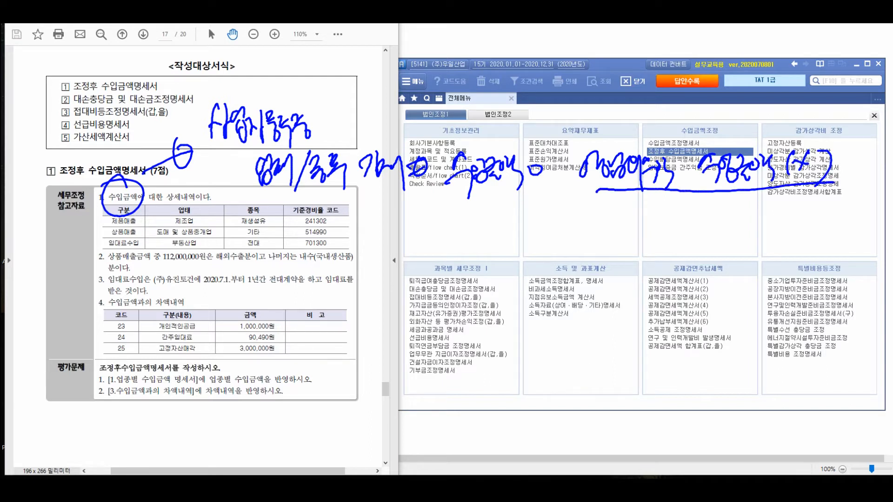
left_click_drag(561, 213, 550, 233)
left_click_drag(555, 218, 563, 229)
left_click_drag(549, 242, 563, 254)
left_click_drag(565, 225, 569, 225)
mouse_move(575, 219)
left_mouse_down()
mouse_move(581, 252)
mouse_move(611, 250)
mouse_move(628, 232)
mouse_move(732, 227)
left_mouse_up()
mouse_move(728, 225)
left_mouse_down()
mouse_move(744, 232)
mouse_move(749, 257)
left_mouse_up()
left_click_drag(526, 271, 758, 270)
mouse_move(767, 258)
left_mouse_down()
mouse_move(762, 270)
mouse_move(765, 252)
left_mouse_up()
left_click_drag(750, 266, 769, 265)
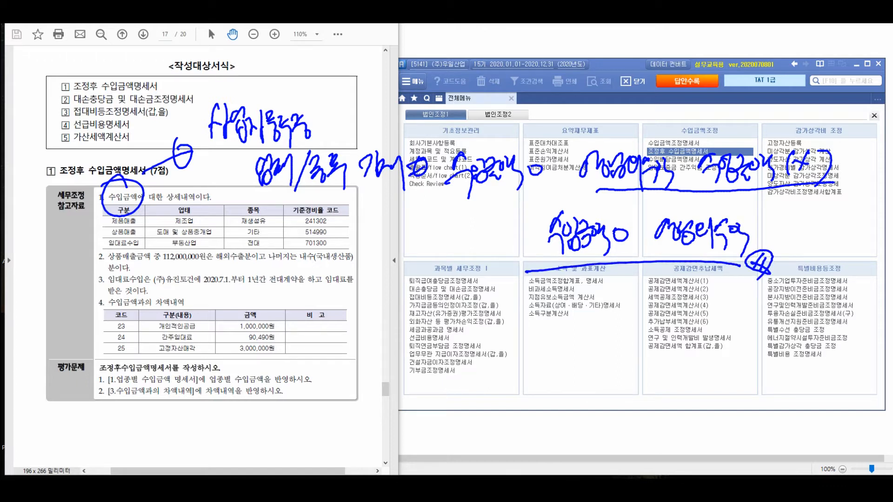
left_click_drag(552, 298, 579, 296)
mouse_move(553, 310)
left_mouse_down()
mouse_move(581, 307)
mouse_move(570, 317)
left_mouse_up()
mouse_move(634, 286)
left_mouse_down()
mouse_move(641, 326)
mouse_move(683, 300)
mouse_move(721, 304)
mouse_move(710, 299)
left_mouse_up()
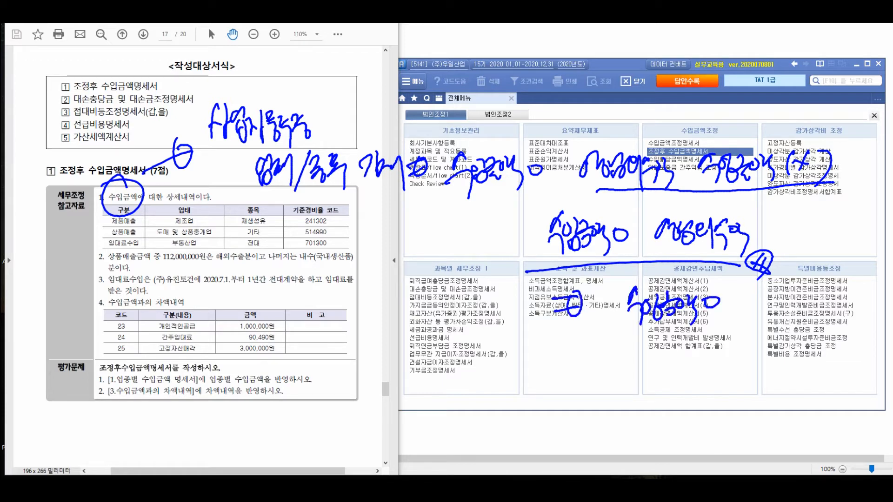
mouse_move(610, 333)
left_mouse_down()
mouse_move(605, 371)
mouse_move(629, 349)
left_mouse_up()
left_click_drag(632, 341, 633, 358)
left_click_drag(622, 358, 628, 374)
mouse_move(648, 340)
left_mouse_down()
mouse_move(640, 357)
mouse_move(653, 358)
left_mouse_up()
left_click_drag(661, 341, 671, 375)
left_click_drag(683, 342, 698, 371)
left_click_drag(693, 339, 711, 356)
left_click_drag(699, 353, 718, 365)
left_click_drag(731, 332, 717, 371)
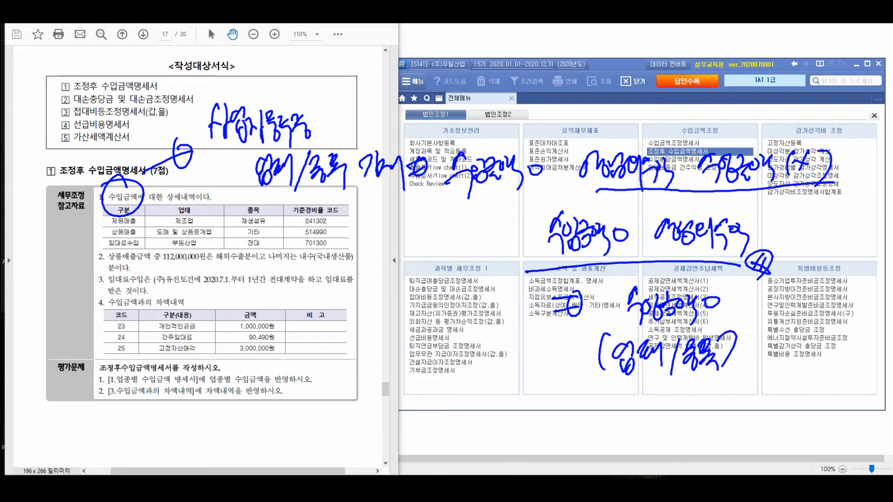
left_click_drag(642, 274, 765, 272)
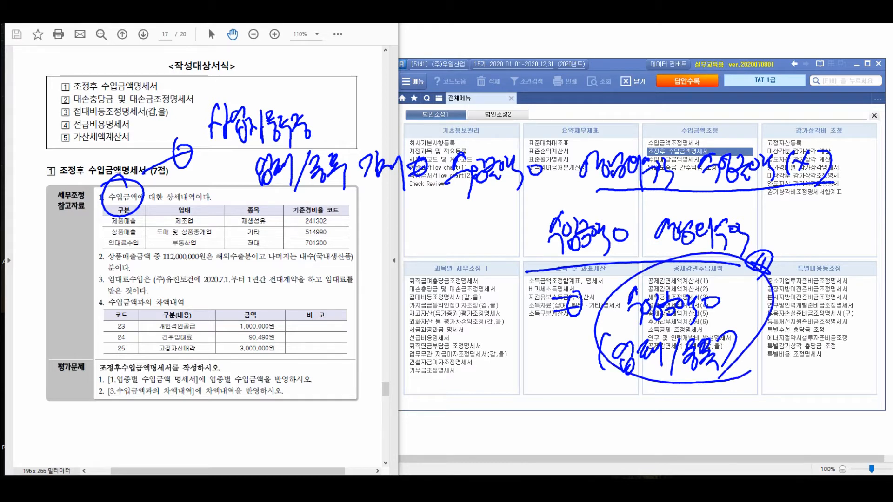
mouse_move(582, 326)
left_mouse_down()
mouse_move(511, 216)
mouse_move(533, 219)
left_mouse_up()
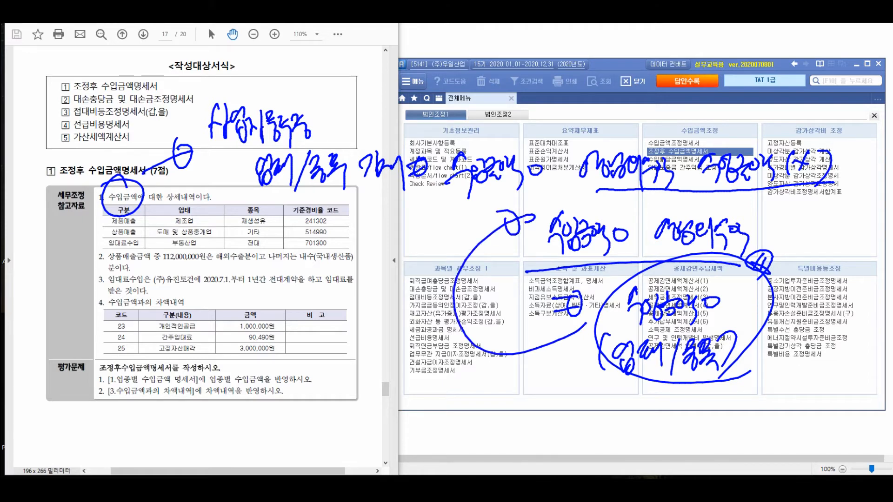
mouse_move(512, 209)
left_mouse_down()
mouse_move(521, 219)
mouse_move(514, 235)
left_mouse_up()
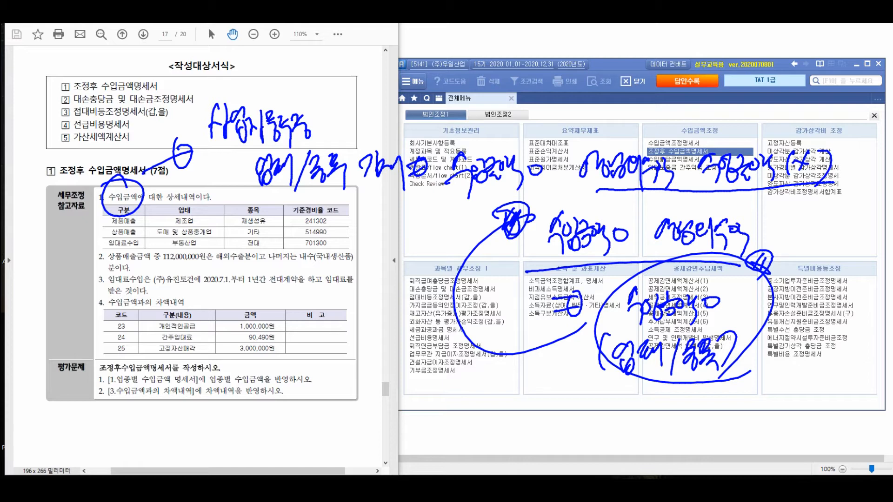
left_click_drag(774, 345, 779, 358)
left_click_drag(776, 363, 777, 373)
left_click_drag(787, 345, 796, 352)
left_click_drag(781, 372, 796, 371)
left_click_drag(794, 353, 817, 399)
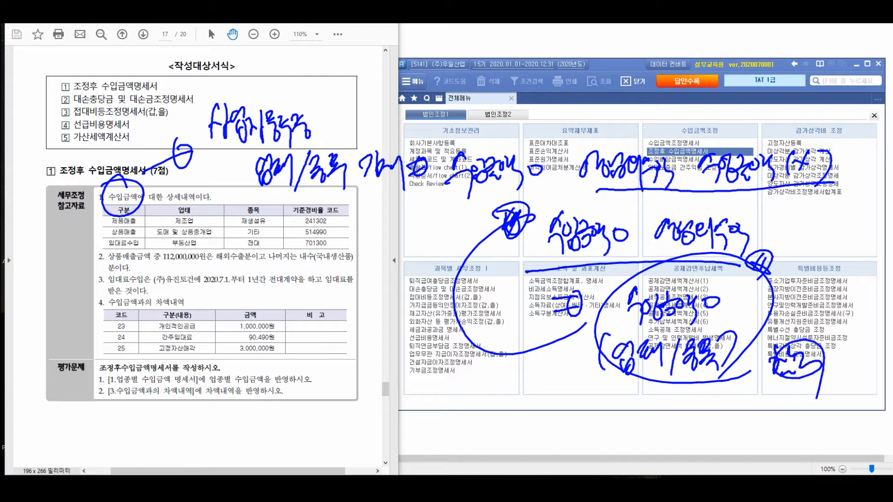
mouse_move(186, 203)
left_mouse_down()
mouse_move(212, 235)
mouse_move(170, 205)
left_mouse_up()
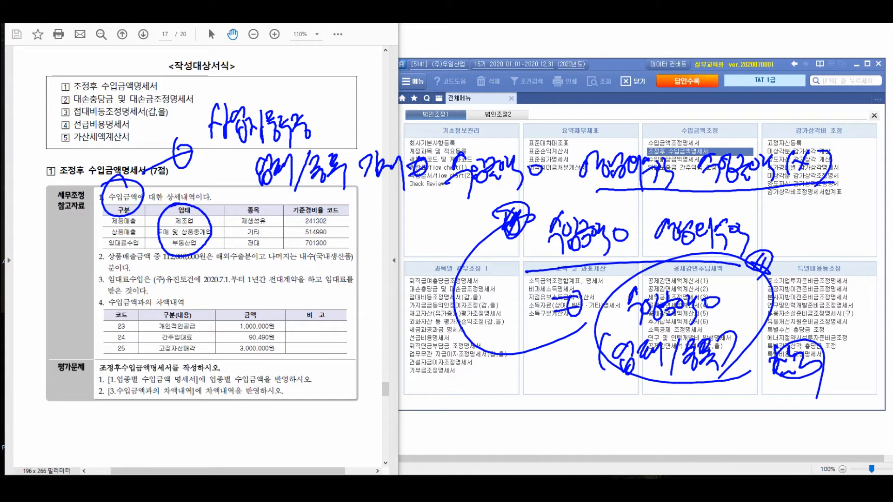
mouse_move(95, 254)
left_mouse_down()
mouse_move(87, 261)
mouse_move(91, 321)
mouse_move(95, 309)
mouse_move(82, 310)
left_mouse_up()
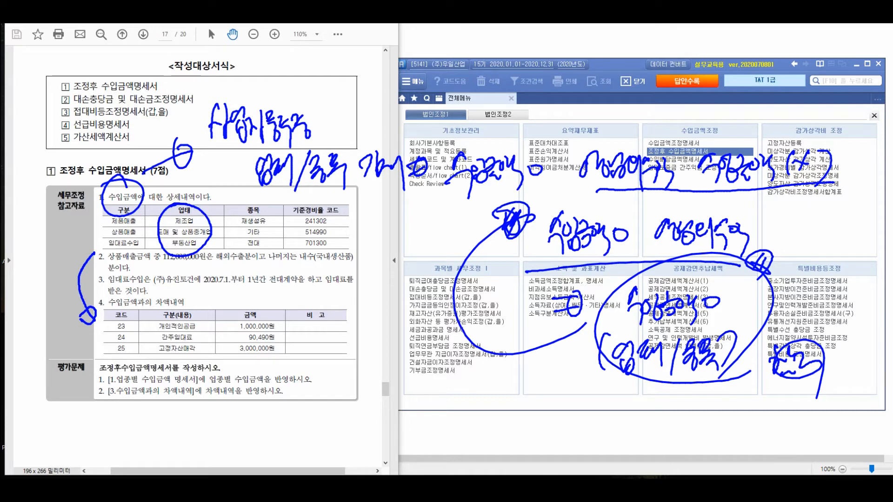
mouse_move(170, 290)
left_mouse_down()
mouse_move(150, 295)
mouse_move(179, 291)
mouse_move(151, 294)
left_mouse_up()
mouse_move(176, 362)
left_mouse_down()
mouse_move(176, 409)
mouse_move(189, 410)
left_mouse_up()
left_click_drag(200, 396, 199, 395)
mouse_move(226, 361)
left_mouse_down()
mouse_move(232, 395)
mouse_move(251, 365)
mouse_move(261, 399)
mouse_move(251, 382)
mouse_move(305, 389)
mouse_move(311, 365)
mouse_move(340, 400)
left_mouse_up()
mouse_move(342, 370)
left_mouse_down()
mouse_move(349, 387)
mouse_move(375, 401)
left_mouse_up()
mouse_move(229, 402)
left_mouse_down()
mouse_move(232, 449)
mouse_move(318, 439)
mouse_move(336, 449)
mouse_move(345, 432)
mouse_move(365, 447)
left_mouse_up()
mouse_move(365, 408)
left_mouse_down()
mouse_move(390, 445)
mouse_move(398, 431)
left_mouse_up()
left_click_drag(394, 440, 409, 438)
left_click_drag(442, 401, 451, 442)
mouse_move(451, 416)
left_mouse_down()
mouse_move(456, 453)
mouse_move(466, 428)
left_mouse_up()
mouse_move(467, 412)
left_mouse_down()
mouse_move(471, 450)
mouse_move(485, 424)
mouse_move(494, 442)
left_mouse_up()
left_click_drag(492, 430, 500, 433)
left_click_drag(506, 426, 505, 435)
left_click_drag(511, 411, 515, 442)
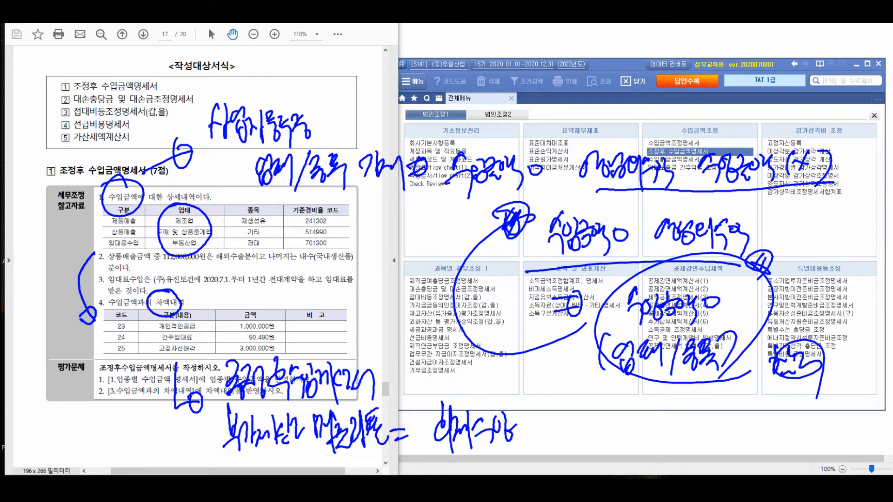
key("Escape")
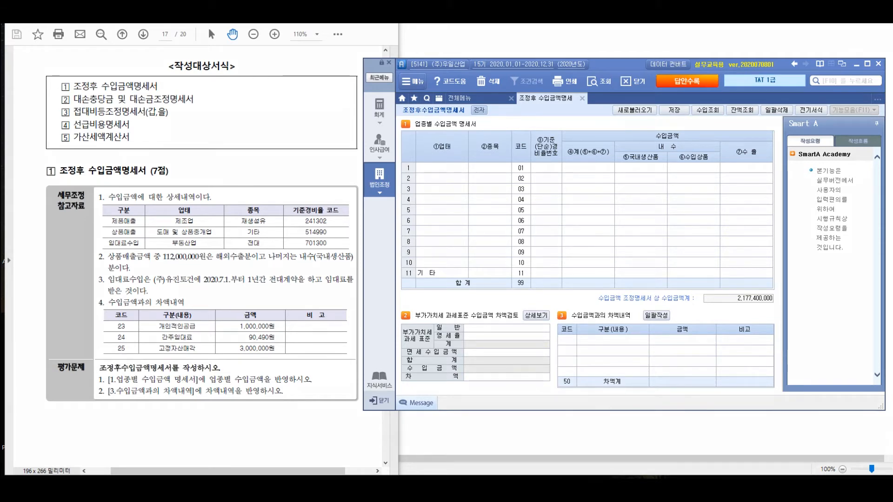
left_click_drag(446, 92, 466, 97)
mouse_move(526, 106)
left_mouse_down()
mouse_move(512, 133)
mouse_move(530, 123)
mouse_move(548, 140)
mouse_move(571, 125)
mouse_move(591, 140)
mouse_move(613, 122)
mouse_move(628, 140)
mouse_move(665, 132)
mouse_move(670, 149)
left_mouse_up()
mouse_move(563, 158)
left_mouse_down()
mouse_move(564, 177)
mouse_move(583, 191)
mouse_move(607, 184)
left_mouse_up()
mouse_move(497, 155)
left_mouse_down()
mouse_move(465, 193)
mouse_move(481, 188)
left_mouse_up()
left_click_drag(554, 207, 546, 254)
mouse_move(531, 242)
left_mouse_down()
mouse_move(556, 231)
mouse_move(573, 253)
left_mouse_up()
mouse_move(580, 224)
left_mouse_down()
mouse_move(600, 242)
mouse_move(530, 232)
left_mouse_up()
left_click_drag(617, 245, 599, 272)
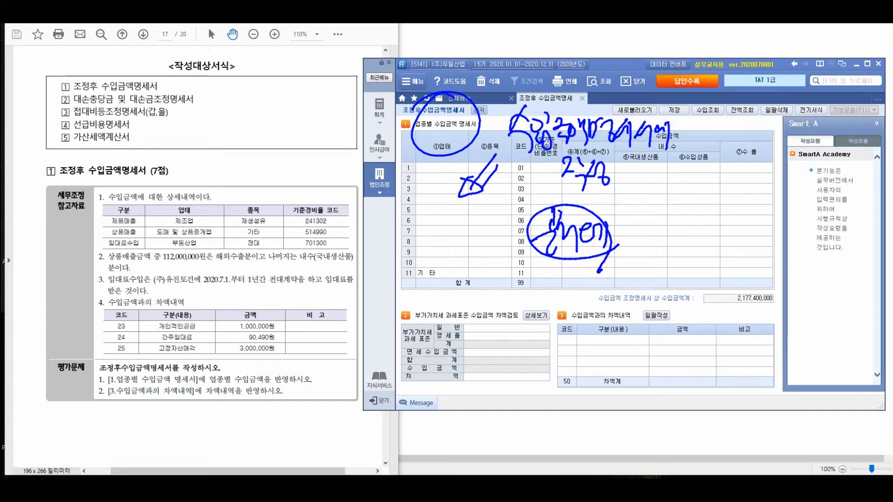
left_click_drag(625, 78, 620, 111)
left_click_drag(626, 71, 638, 82)
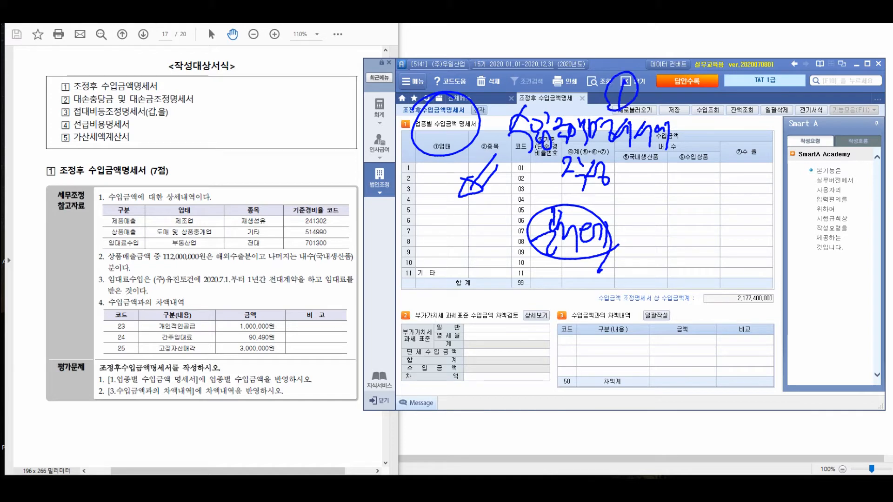
mouse_move(472, 177)
left_mouse_down()
mouse_move(462, 194)
mouse_move(479, 188)
left_mouse_up()
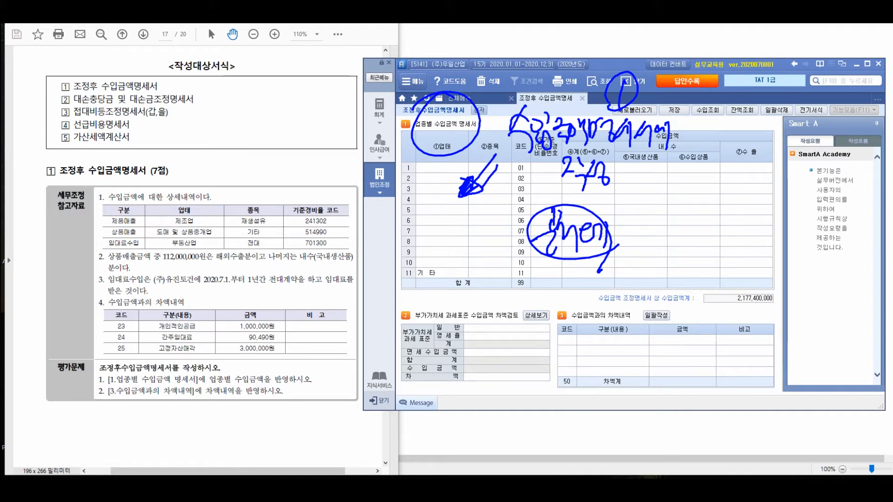
left_click_drag(530, 256, 652, 258)
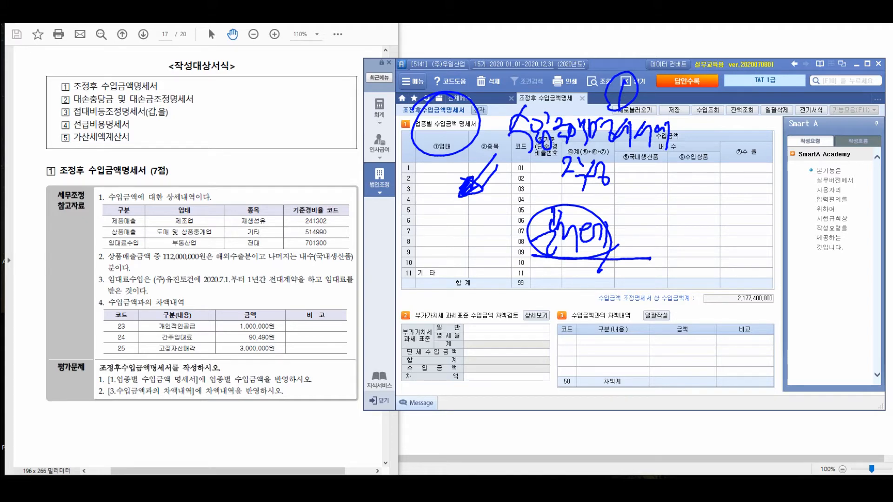
mouse_move(412, 286)
left_mouse_down()
mouse_move(378, 305)
mouse_move(377, 316)
left_mouse_up()
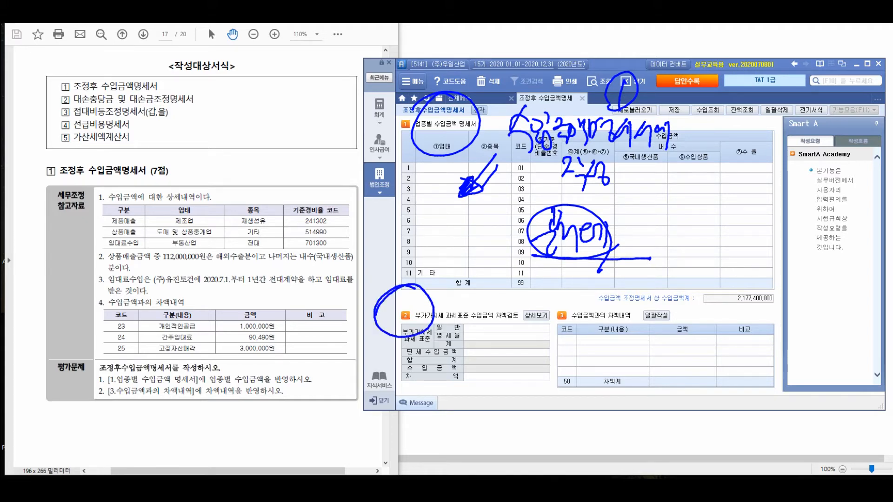
mouse_move(279, 326)
left_mouse_down()
mouse_move(283, 358)
mouse_move(298, 372)
mouse_move(319, 368)
mouse_move(330, 377)
left_mouse_up()
mouse_move(332, 340)
left_mouse_down()
mouse_move(349, 368)
mouse_move(360, 353)
mouse_move(370, 368)
mouse_move(396, 367)
mouse_move(413, 347)
mouse_move(438, 375)
mouse_move(445, 358)
mouse_move(451, 370)
mouse_move(391, 412)
mouse_move(417, 404)
mouse_move(421, 430)
mouse_move(445, 400)
mouse_move(441, 430)
mouse_move(458, 437)
mouse_move(470, 408)
mouse_move(484, 400)
mouse_move(512, 437)
left_mouse_up()
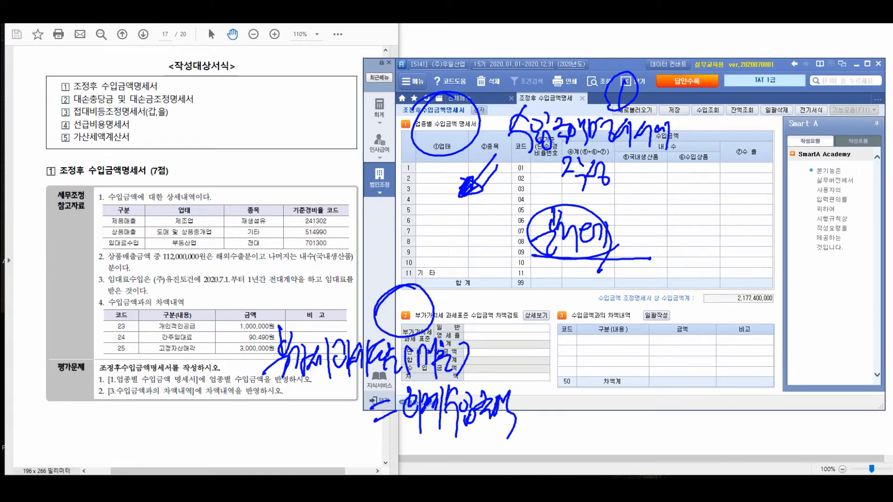
mouse_move(664, 293)
left_mouse_down()
mouse_move(644, 291)
mouse_move(698, 316)
mouse_move(693, 368)
mouse_move(695, 344)
left_mouse_up()
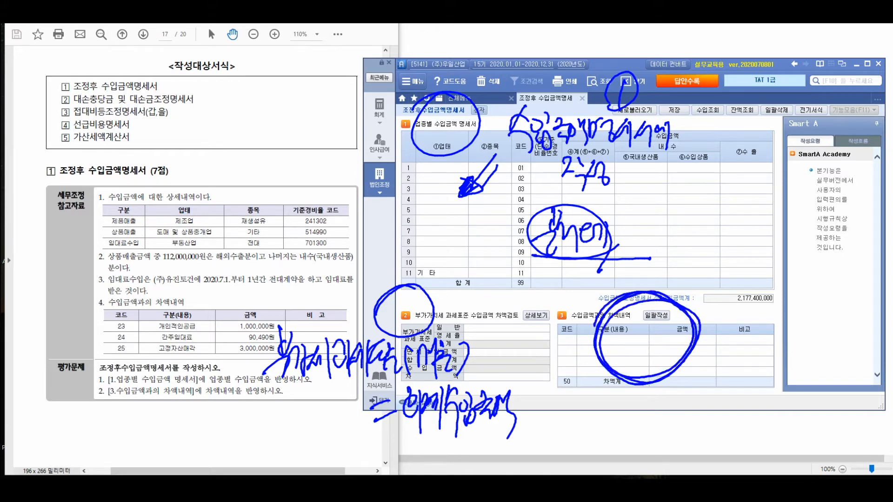
mouse_move(661, 315)
left_mouse_down()
mouse_move(720, 261)
mouse_move(749, 293)
mouse_move(786, 298)
mouse_move(791, 317)
mouse_move(763, 368)
mouse_move(786, 349)
mouse_move(754, 379)
left_mouse_up()
left_click_drag(786, 336, 804, 369)
mouse_move(811, 289)
left_mouse_down()
mouse_move(812, 345)
mouse_move(815, 288)
left_mouse_up()
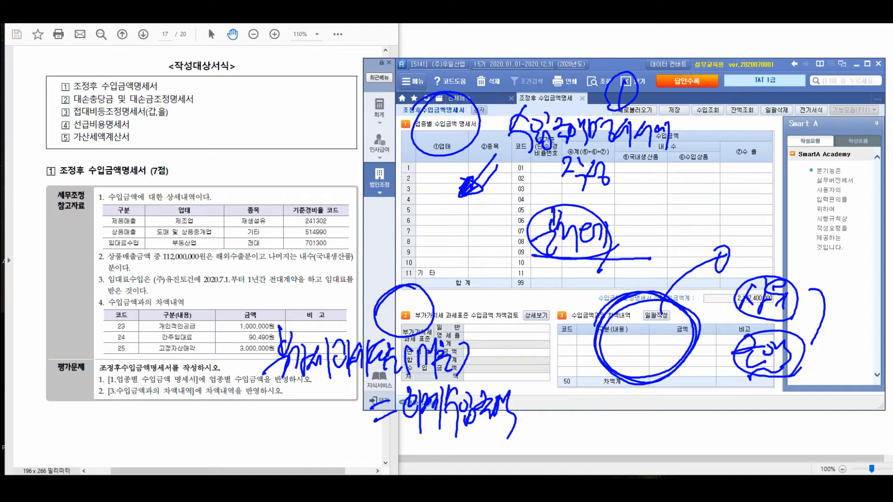
mouse_move(381, 122)
left_mouse_down()
mouse_move(328, 182)
mouse_move(363, 263)
left_mouse_up()
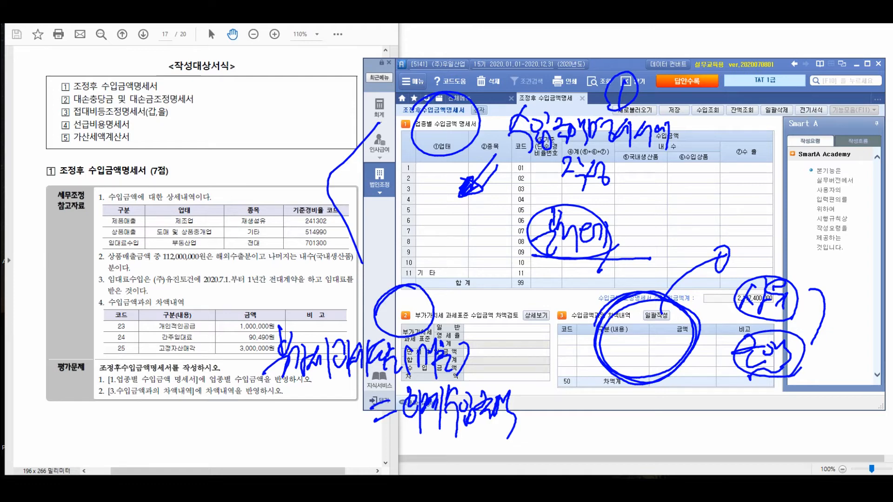
key("Escape")
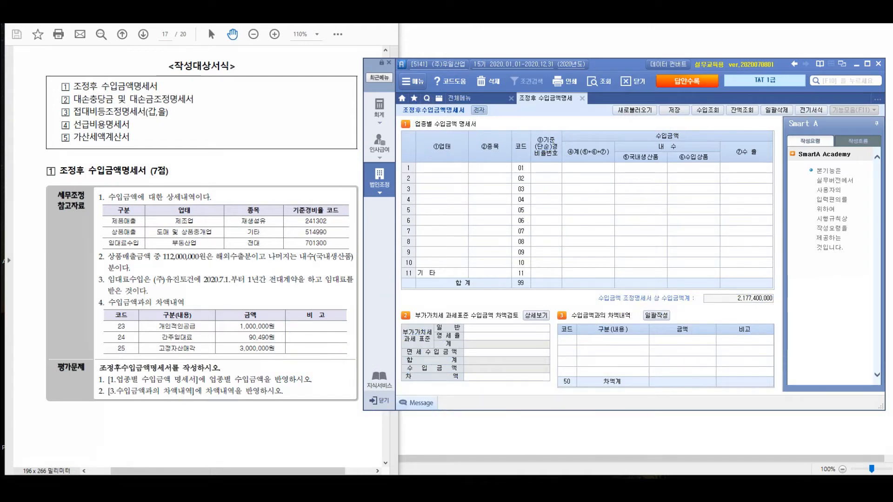
left_click(641, 189)
left_click_drag(201, 177, 160, 195)
mouse_move(203, 148)
left_mouse_down()
mouse_move(235, 164)
mouse_move(251, 148)
mouse_move(260, 182)
left_mouse_up()
mouse_move(281, 148)
left_mouse_down()
mouse_move(272, 170)
mouse_move(291, 176)
left_mouse_up()
mouse_move(720, 92)
left_mouse_down()
mouse_move(704, 93)
mouse_move(733, 100)
mouse_move(683, 90)
mouse_move(621, 152)
left_mouse_up()
mouse_move(686, 122)
left_mouse_down()
mouse_move(626, 182)
mouse_move(651, 209)
mouse_move(663, 199)
left_mouse_up()
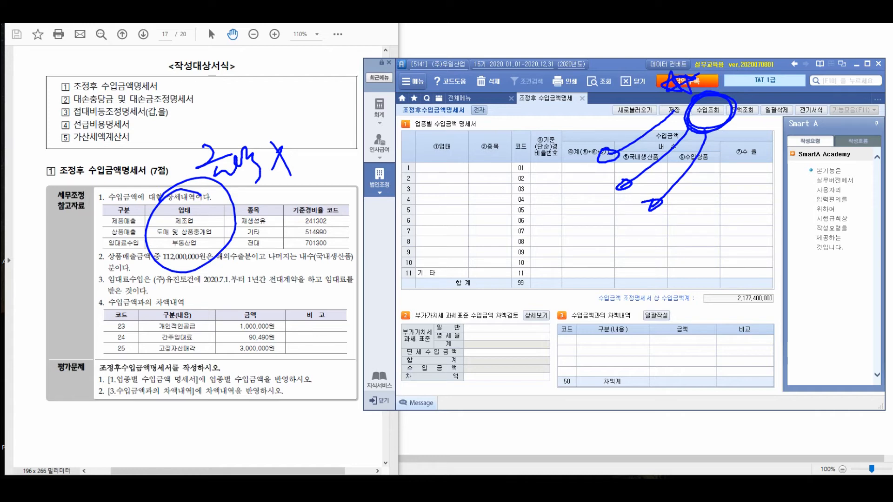
key("Escape")
left_click(707, 111)
left_click_drag(640, 155, 637, 196)
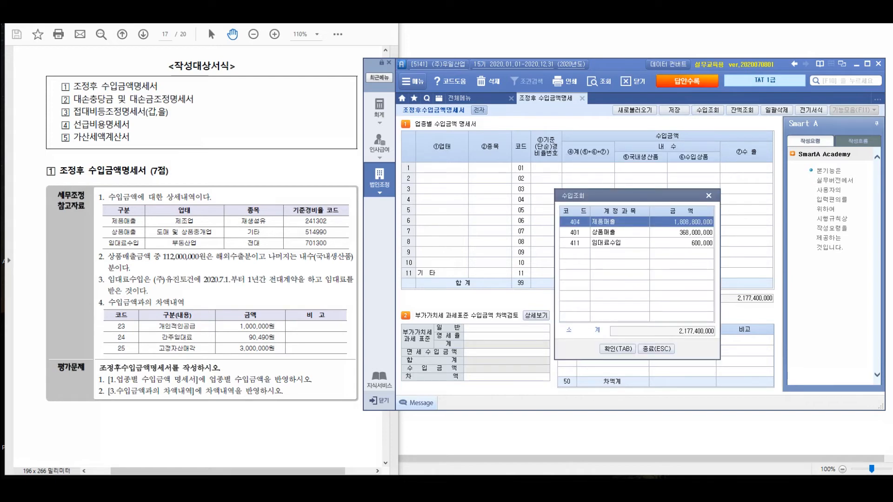
left_click(620, 233)
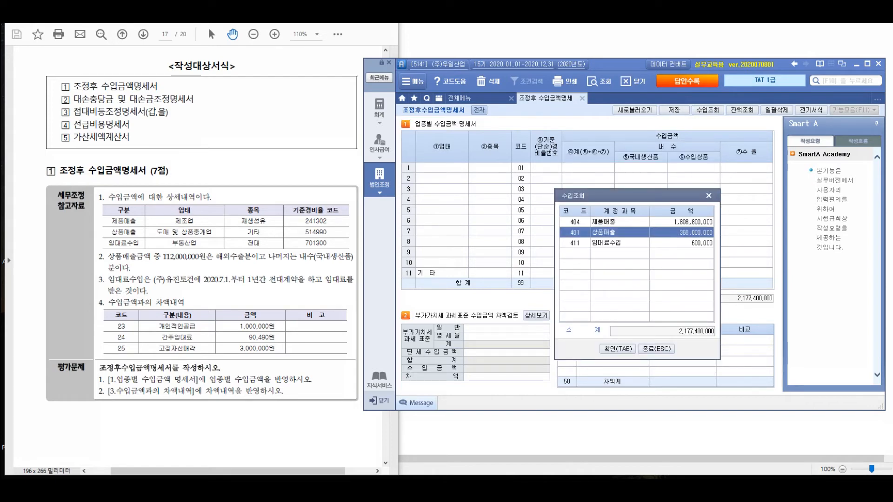
left_click(621, 243)
left_click(621, 221)
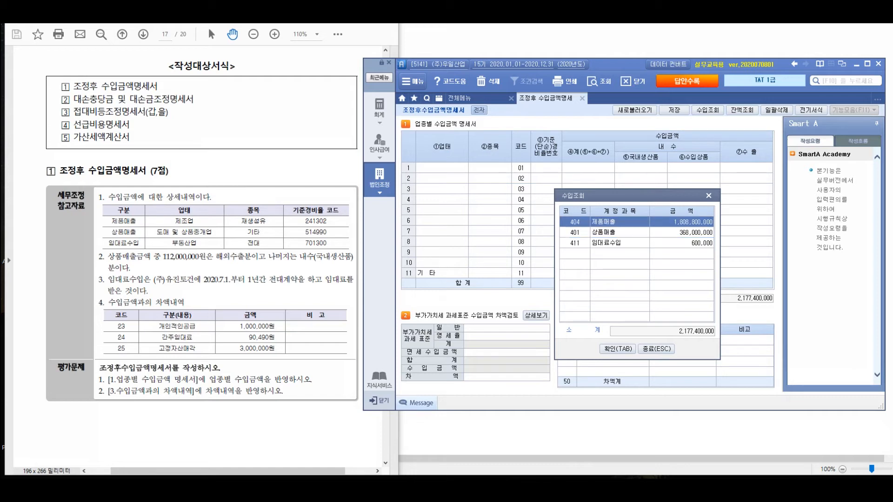
left_click(617, 349)
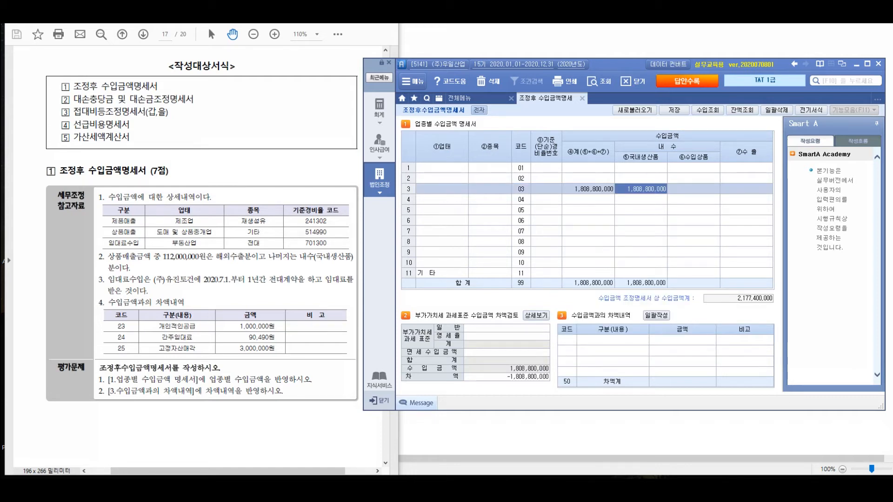
left_click(588, 179)
key("F5")
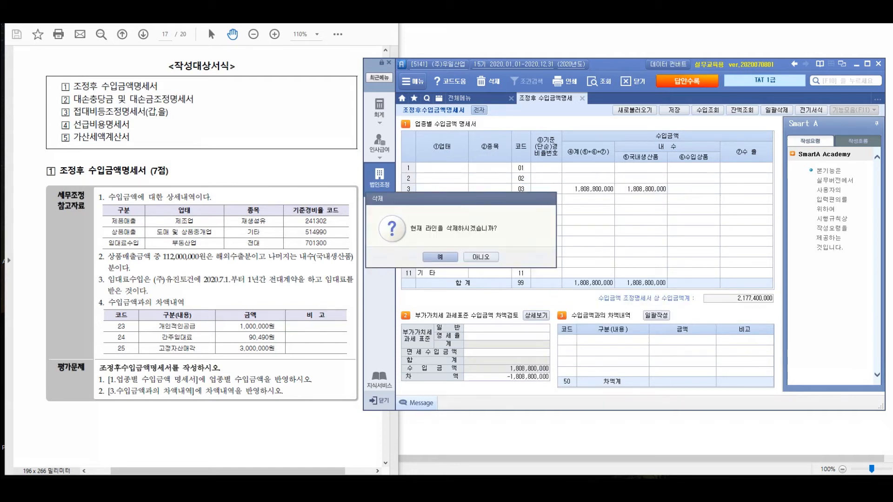
key("Return")
- Load the 제품매출, 상품매출 and 임대료수입 amounts from the income inquiry (수입조회) into rows 1, 2 and 3 of the 업종별 수입금액 명세서
left_click(588, 168)
left_click(708, 110)
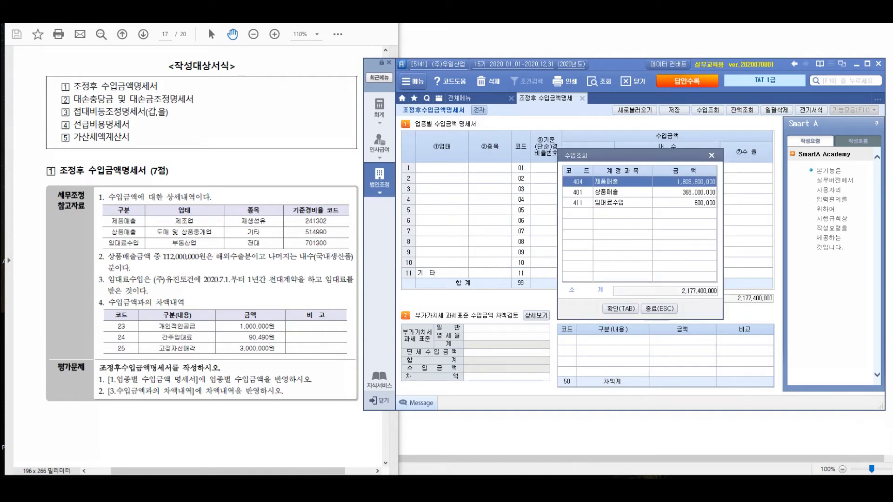
key("Tab")
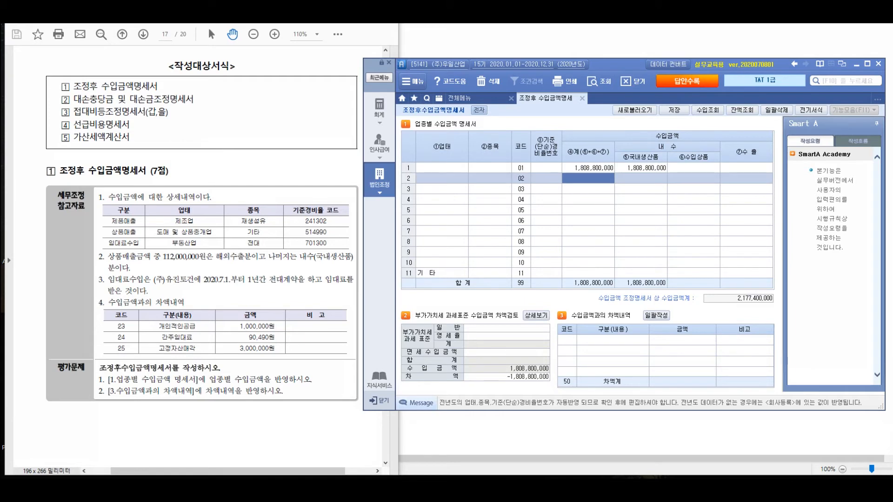
left_click(708, 110)
key("Down")
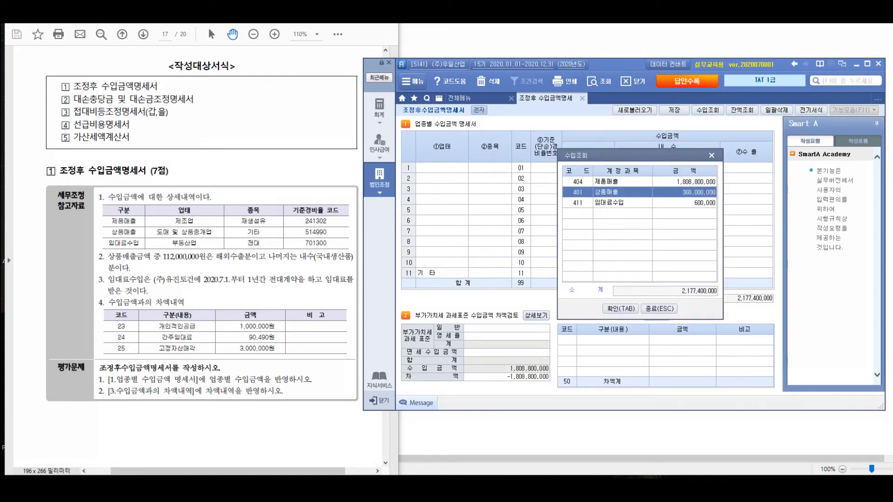
key("Tab")
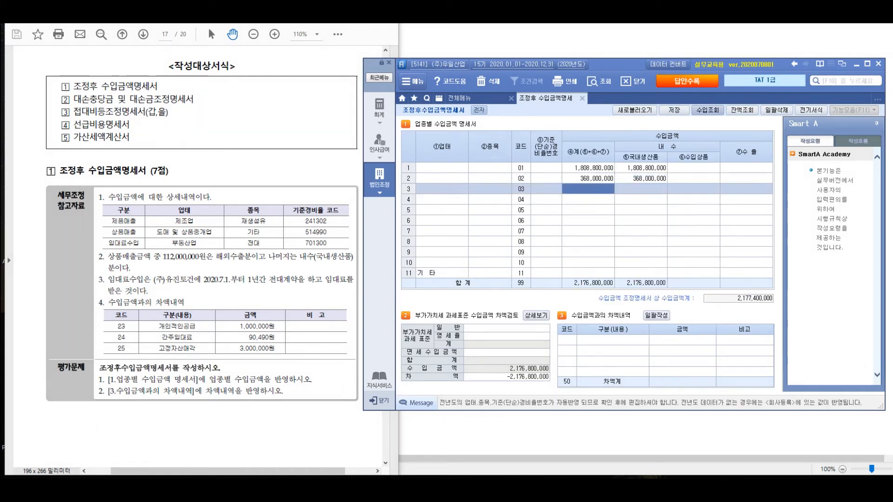
key("Down")
key("Tab")
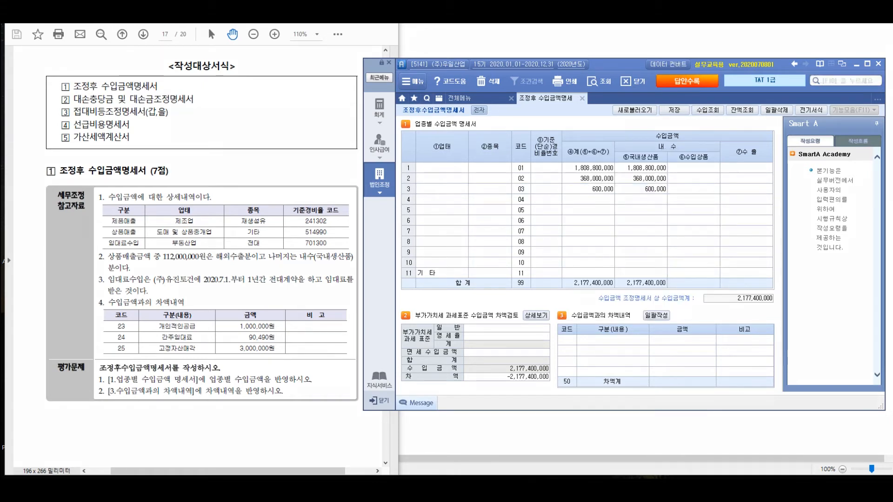
mouse_move(667, 127)
left_mouse_down()
mouse_move(654, 224)
mouse_move(638, 120)
left_mouse_up()
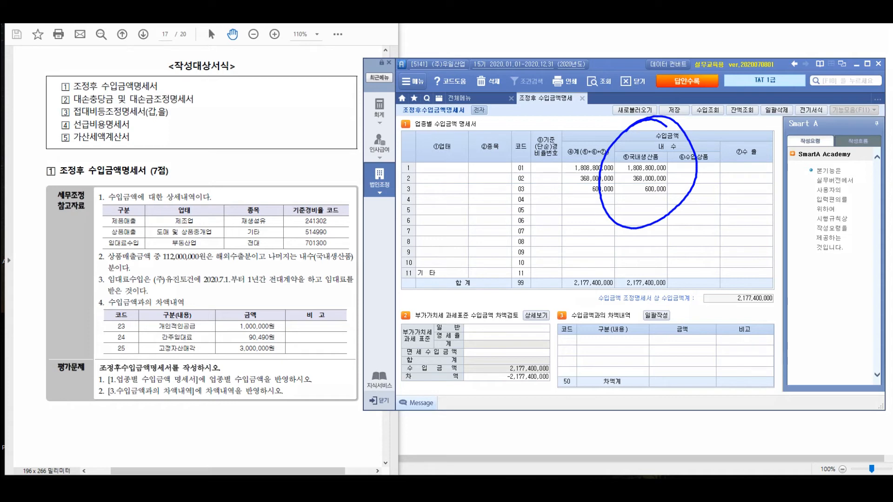
mouse_move(193, 168)
left_mouse_down()
mouse_move(217, 253)
mouse_move(140, 200)
left_mouse_up()
left_click_drag(222, 170, 363, 140)
left_click_drag(313, 172, 330, 185)
left_click_drag(340, 162, 343, 192)
left_click_drag(350, 181, 373, 187)
left_click_drag(330, 169, 318, 177)
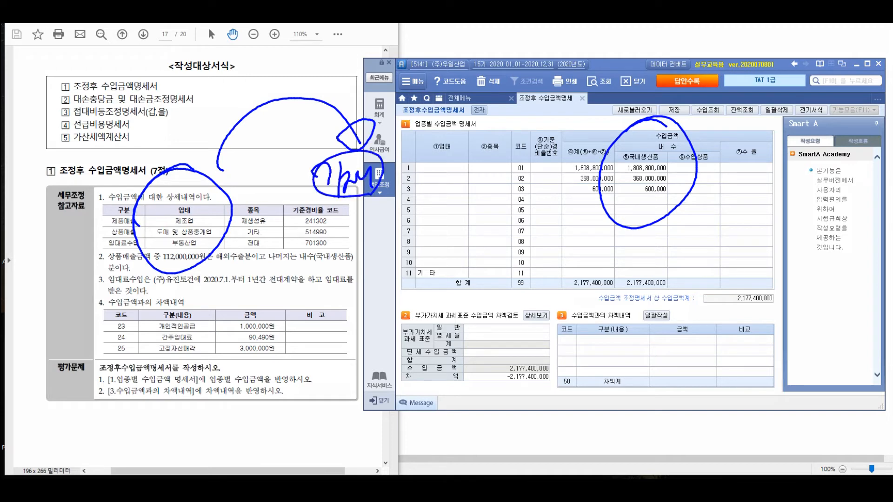
- Classify the product sales row as 제조업 by entering 기준경비율 code 241302
left_click(442, 168)
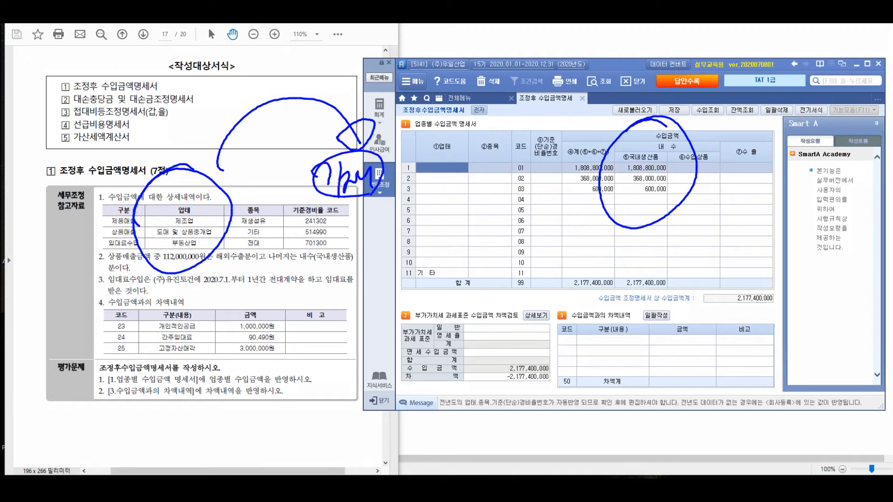
type("제품매출")
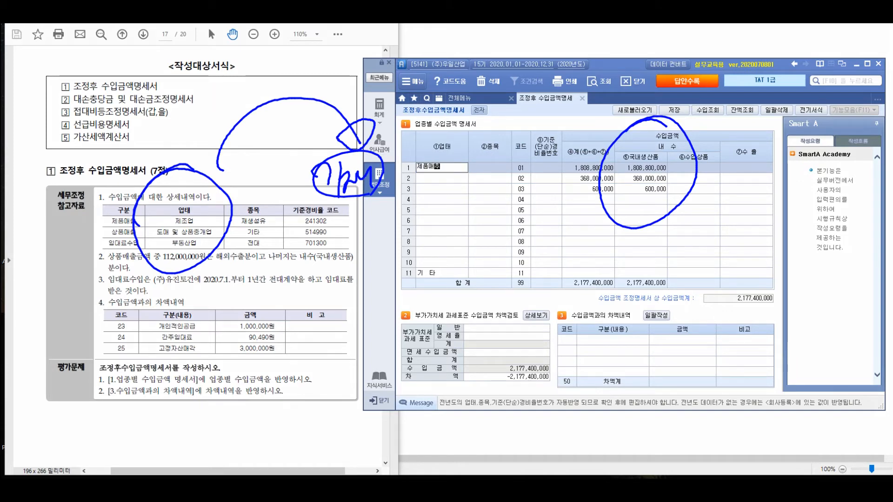
key("Return")
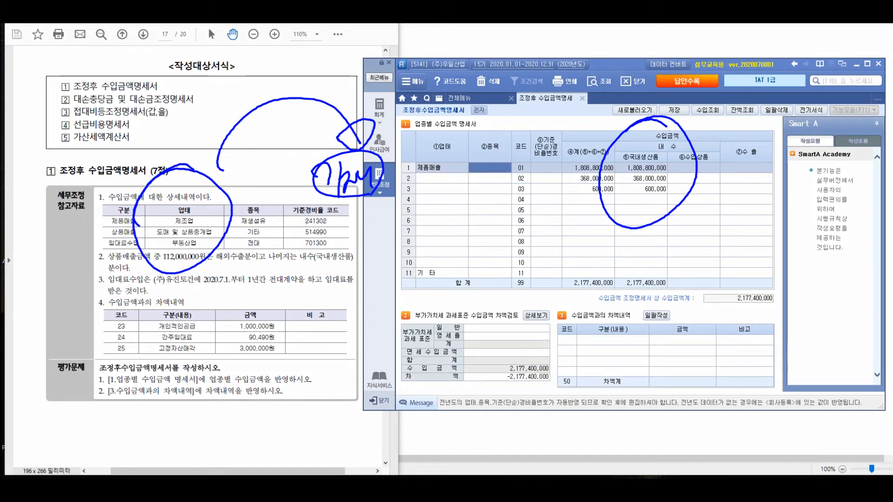
key("Return")
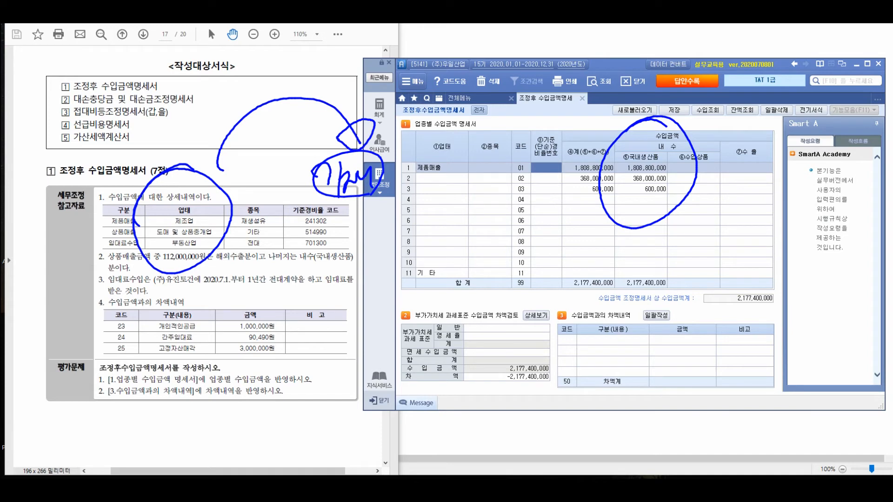
type("241302")
key("Return")
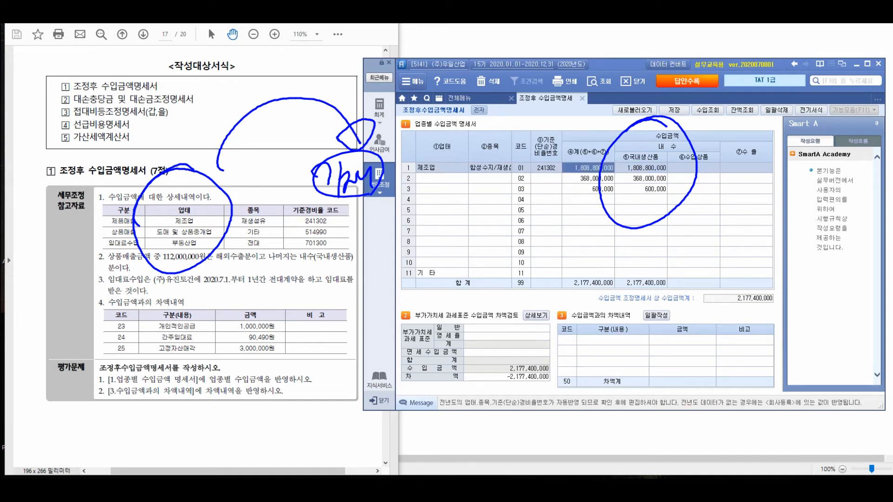
- Classify the merchandise sales row as 도매 및 상품중개업, 종목 기타, with 기준경비율 code 514990
left_click(442, 179)
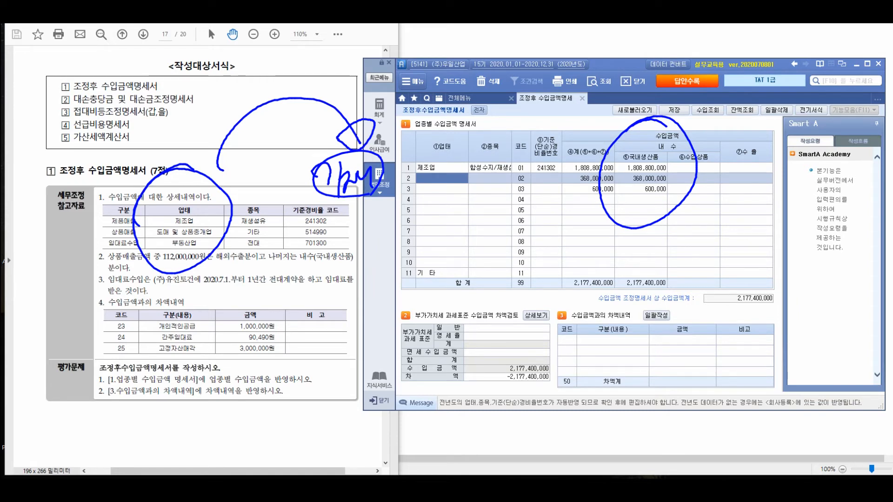
type("도매 및 상품중개업")
key("Return")
type("514990")
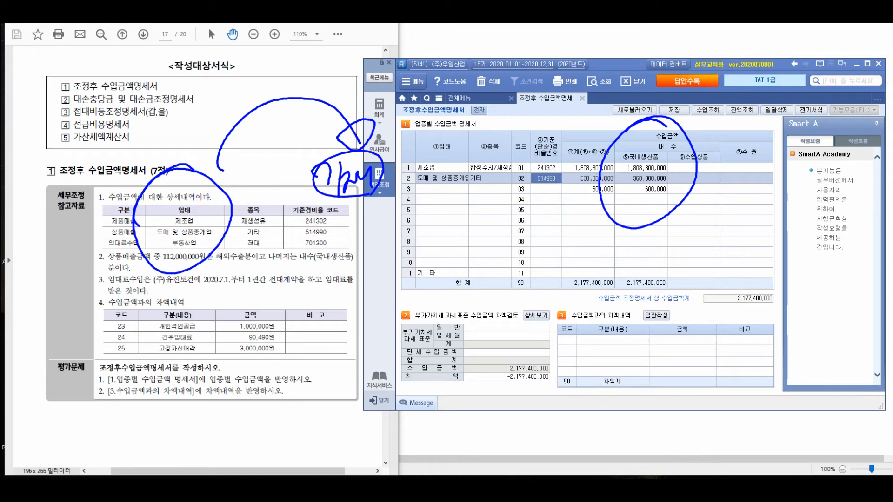
key("Return")
- Classify the rental income row as 부동산업, 종목 전대, with 기준경비율 code 701300
type("부동산업")
key("Return")
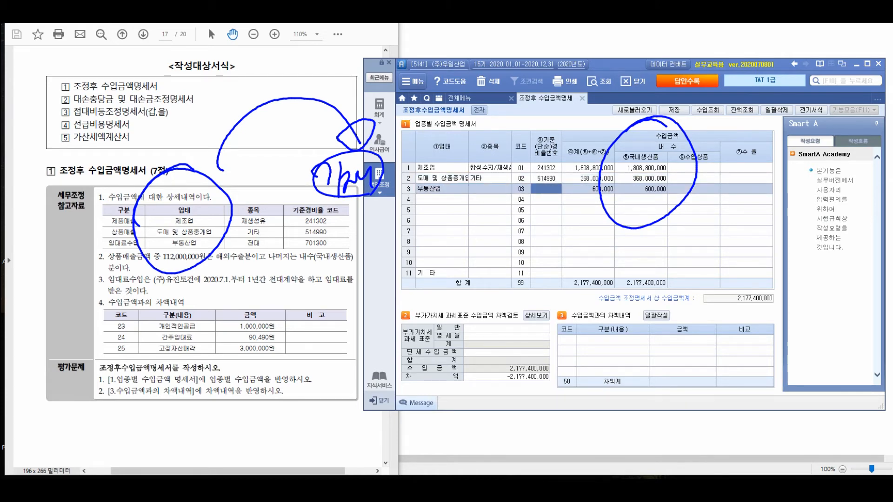
type("701300")
key("Return")
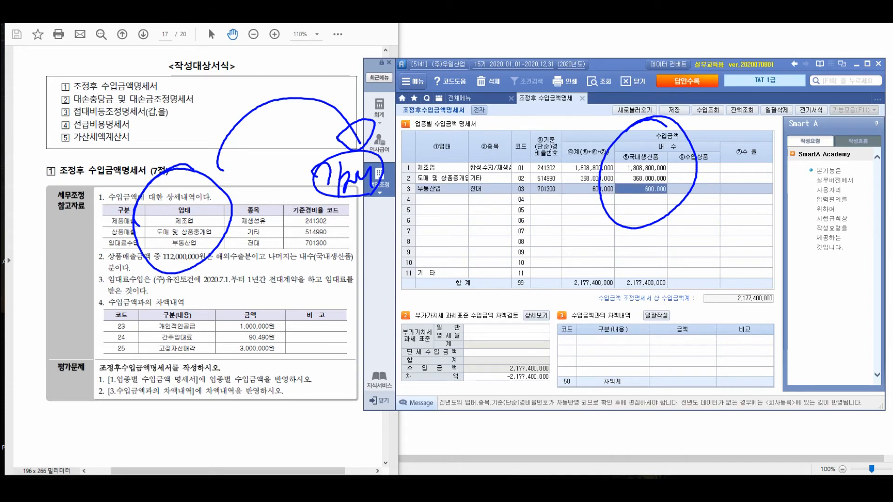
key("Left")
key("Left")
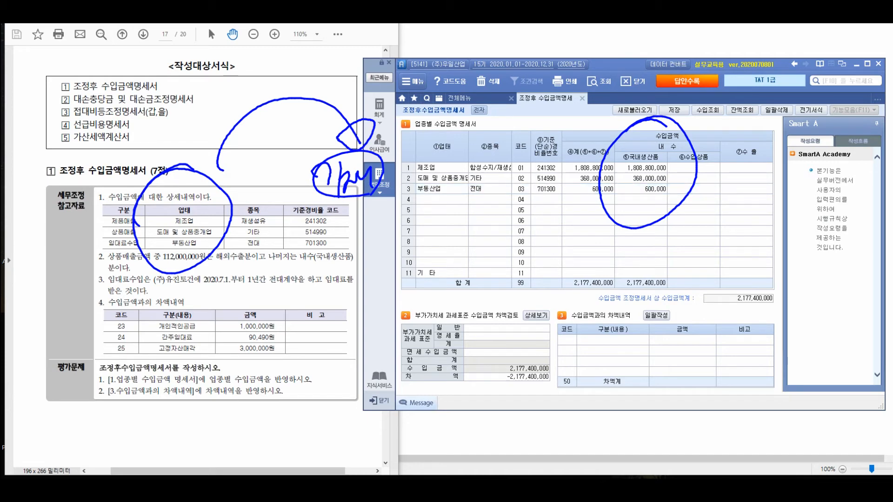
key("Escape")
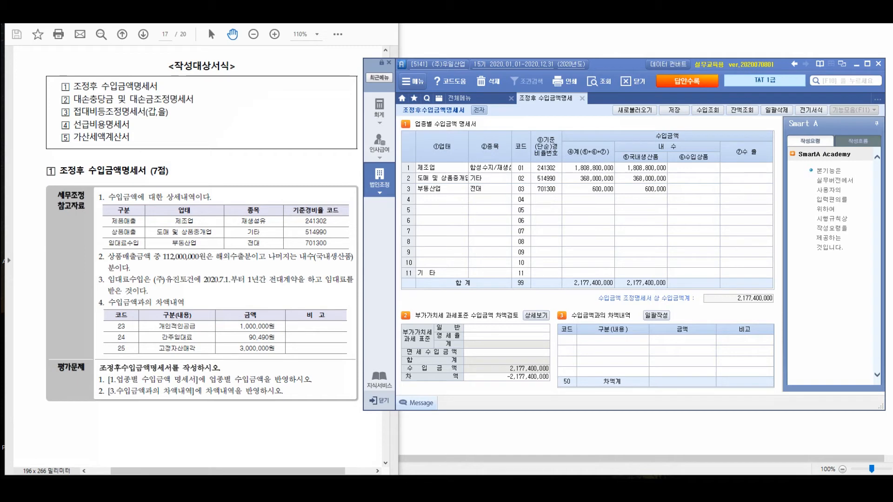
mouse_move(91, 242)
left_mouse_down()
mouse_move(113, 240)
mouse_move(142, 218)
left_mouse_up()
left_click_drag(220, 262, 358, 261)
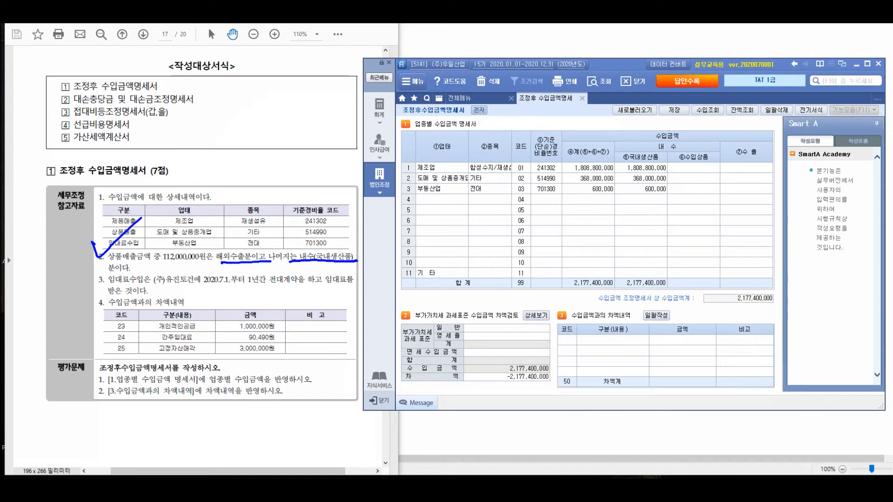
mouse_move(614, 166)
left_mouse_down()
mouse_move(575, 164)
mouse_move(615, 161)
left_mouse_up()
left_click_drag(480, 236, 482, 272)
mouse_move(517, 226)
left_mouse_down()
mouse_move(519, 269)
mouse_move(580, 254)
mouse_move(636, 255)
left_mouse_up()
mouse_move(510, 298)
left_mouse_down()
mouse_move(505, 334)
mouse_move(628, 308)
mouse_move(686, 311)
mouse_move(703, 334)
mouse_move(749, 298)
mouse_move(762, 324)
mouse_move(782, 308)
mouse_move(791, 321)
left_mouse_up()
mouse_move(512, 368)
left_mouse_down()
mouse_move(507, 389)
mouse_move(541, 370)
mouse_move(572, 367)
mouse_move(589, 393)
left_mouse_up()
mouse_move(588, 393)
left_mouse_down()
mouse_move(624, 356)
mouse_move(626, 393)
mouse_move(663, 364)
left_mouse_up()
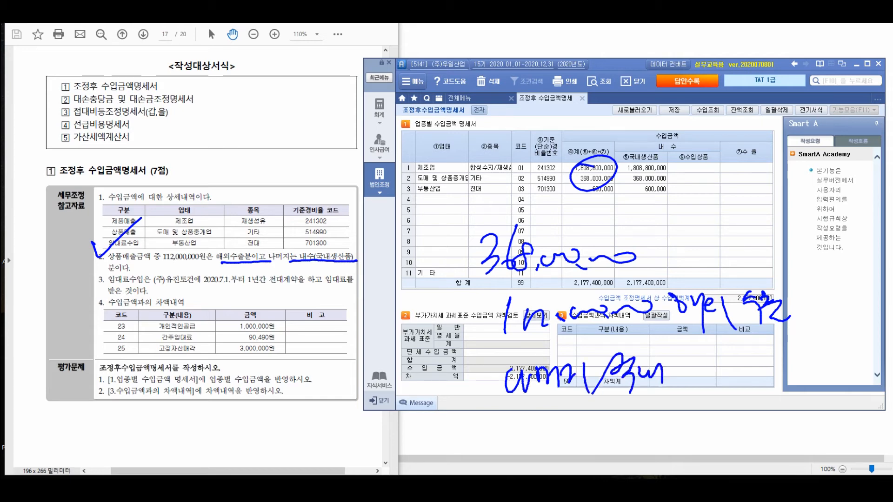
left_click_drag(639, 165, 675, 155)
left_click_drag(746, 171, 786, 157)
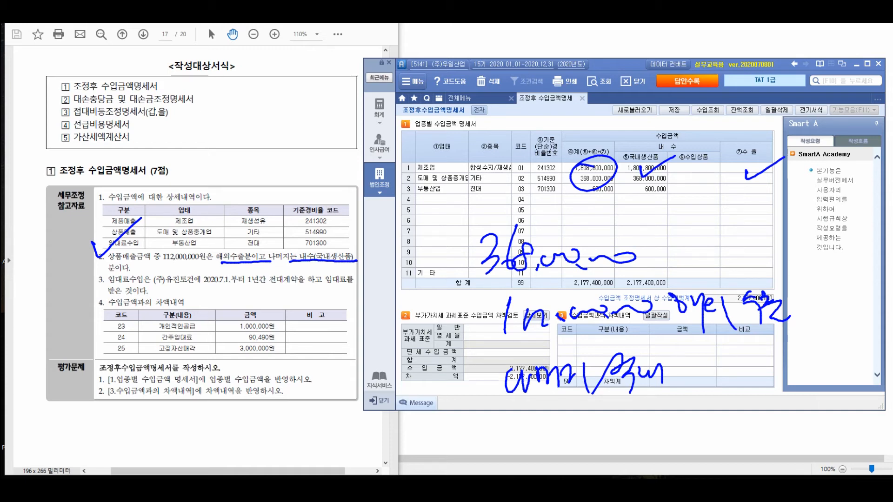
key("Escape")
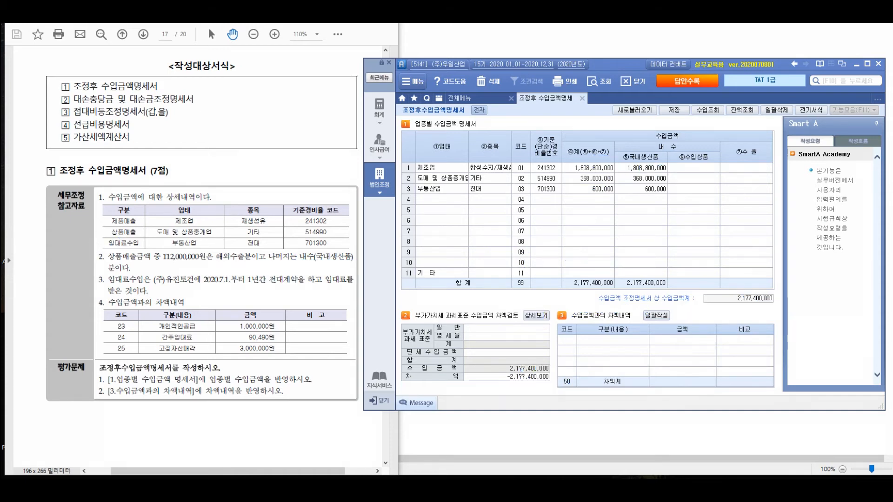
- Switch to the Calculator and subtract the 112,000,000 export portion from the 368,000,000 merchandise sales
key("alt+Tab")
type("368,000,00")
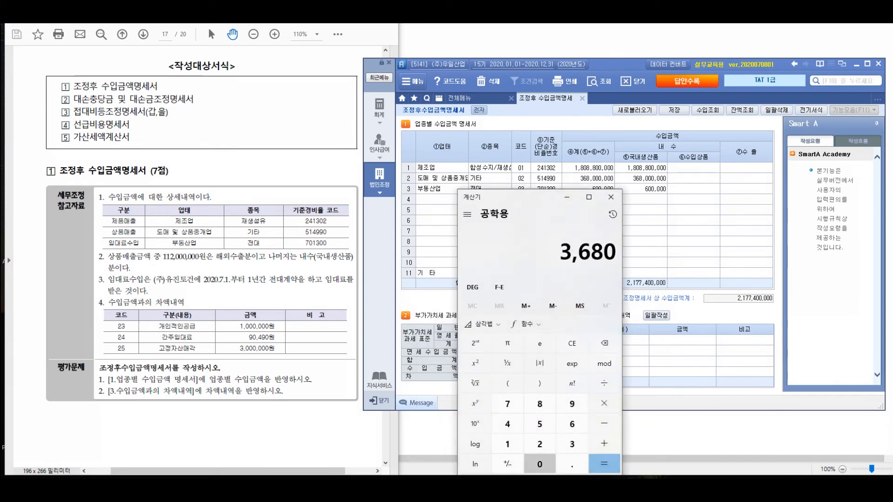
type("0")
key("minus")
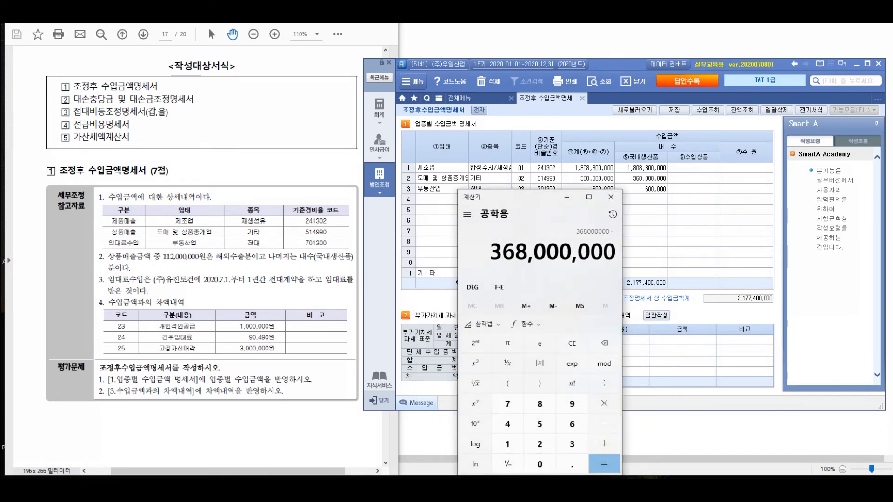
type("1200000")
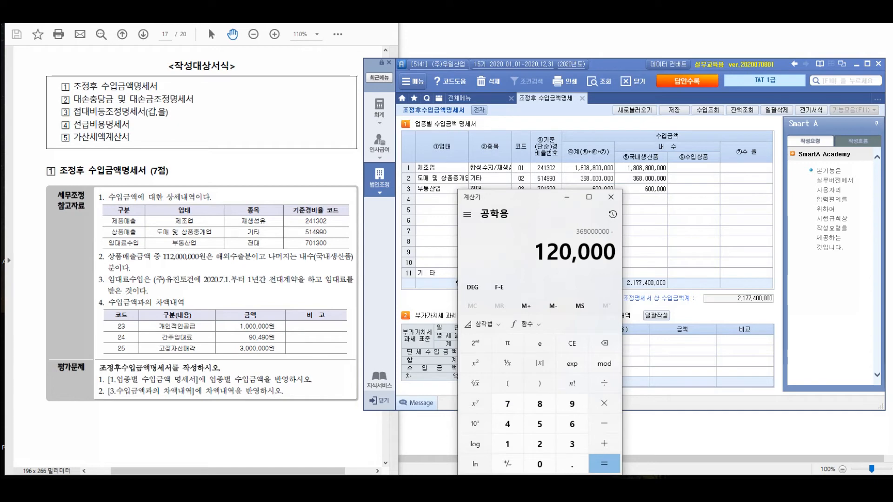
key("BackSpace")
key("BackSpace")
key("BackSpace")
key("BackSpace")
key("BackSpace")
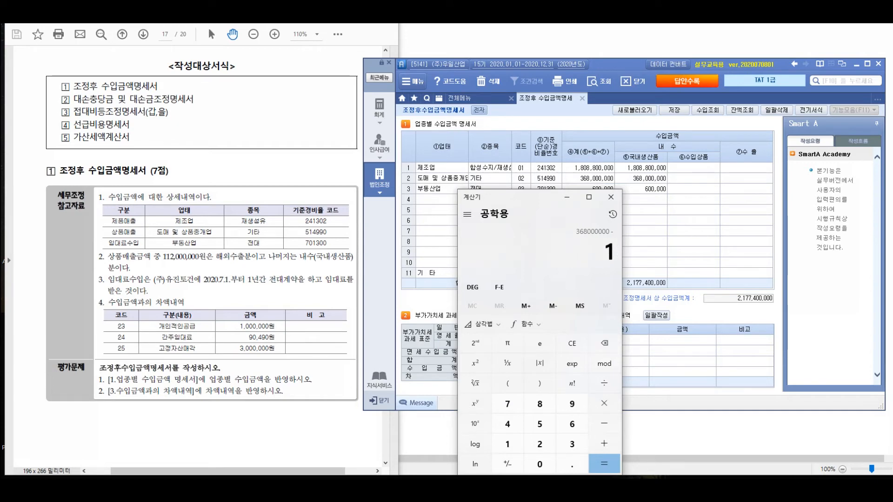
key("BackSpace")
type("11200000")
type("000,000")
key("Return")
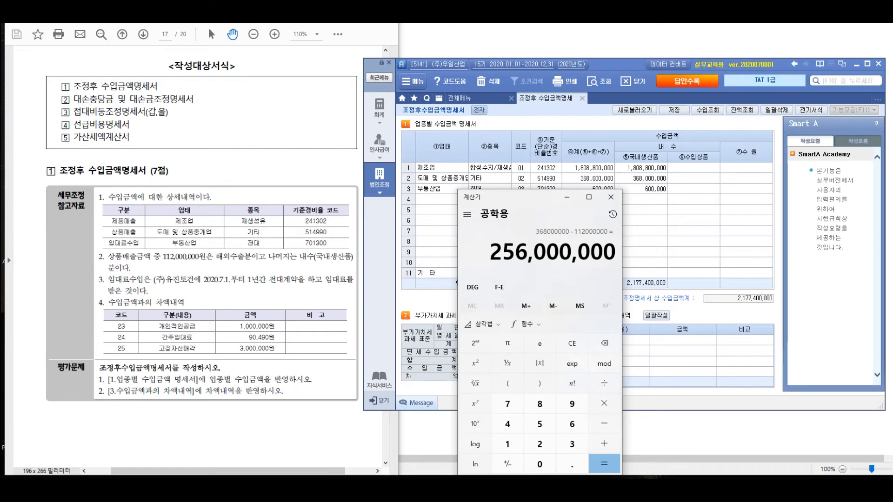
- Return to the 조정후 수입금액명세서 and set the 국내생산품 amount of the 도매 및 상품중개업 row to 256,000,000
left_click(647, 179)
type("256000000")
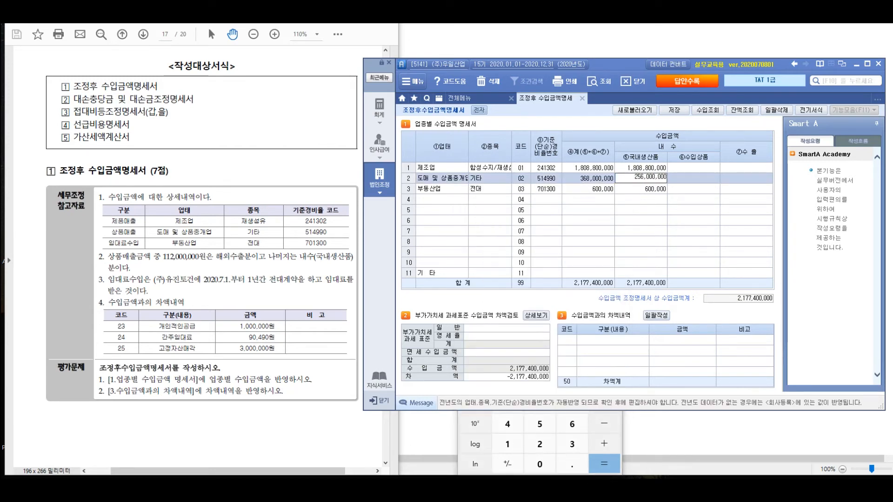
key("Return")
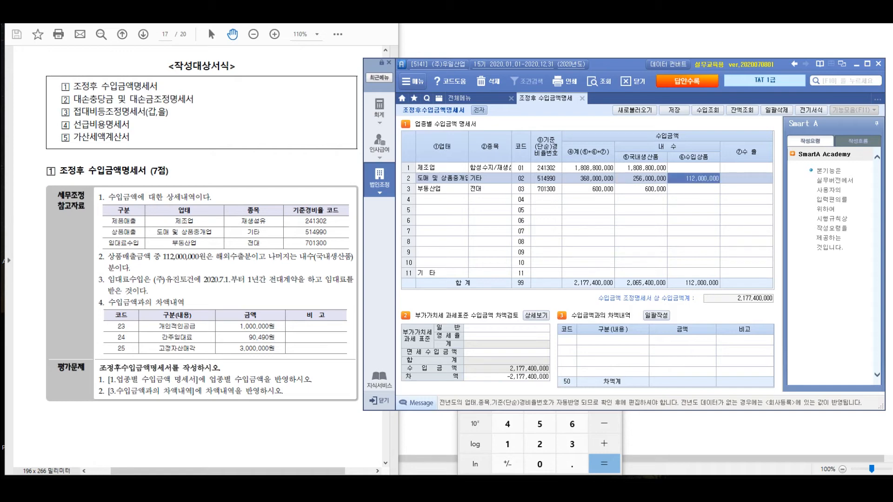
- Set the 수입상품 amount of the 도매 및 상품중개업 row to 0 to shift the 112,000,000 export portion to 수출
type("0")
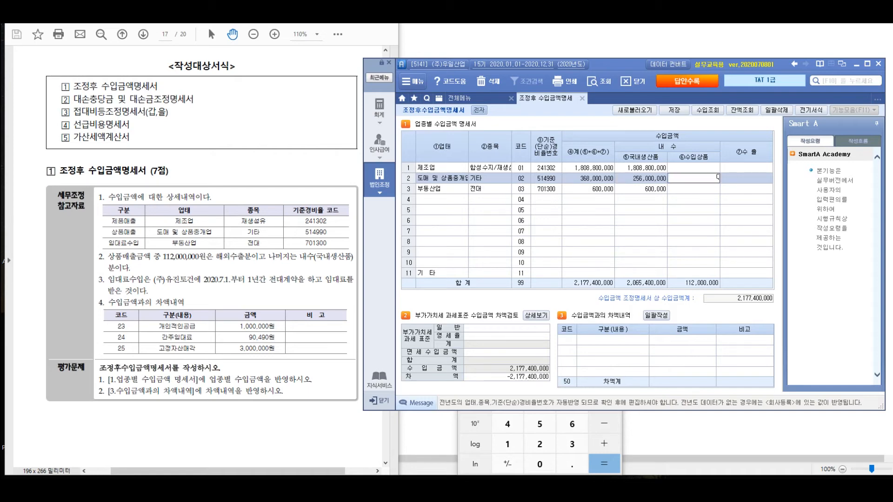
key("Return")
key("Up")
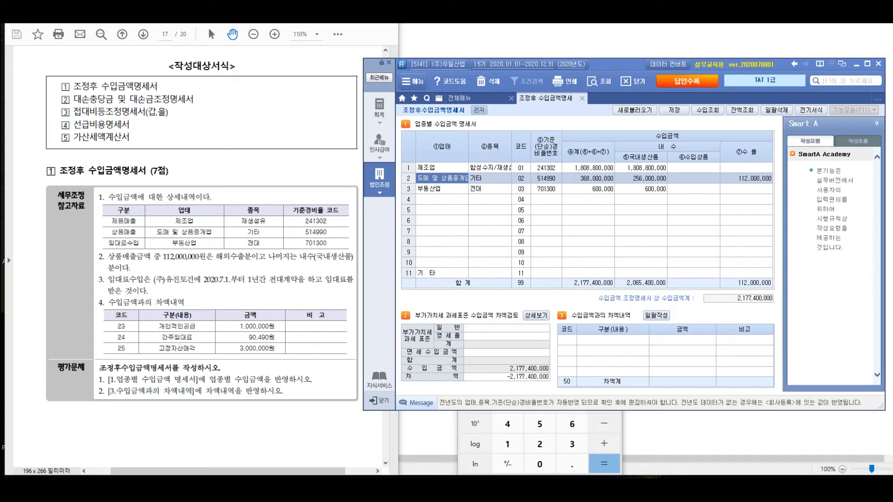
key("alt+Tab")
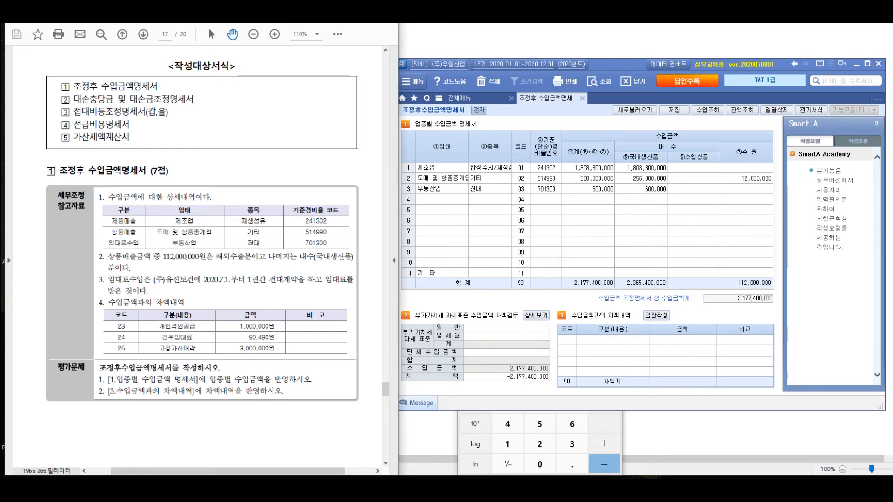
left_click(588, 189)
left_click(641, 189)
left_click(588, 200)
left_click(641, 189)
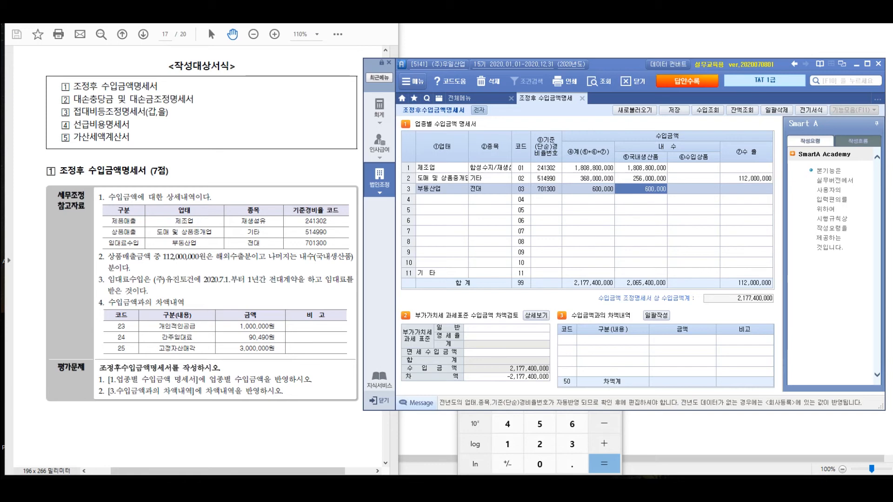
key("alt+Tab")
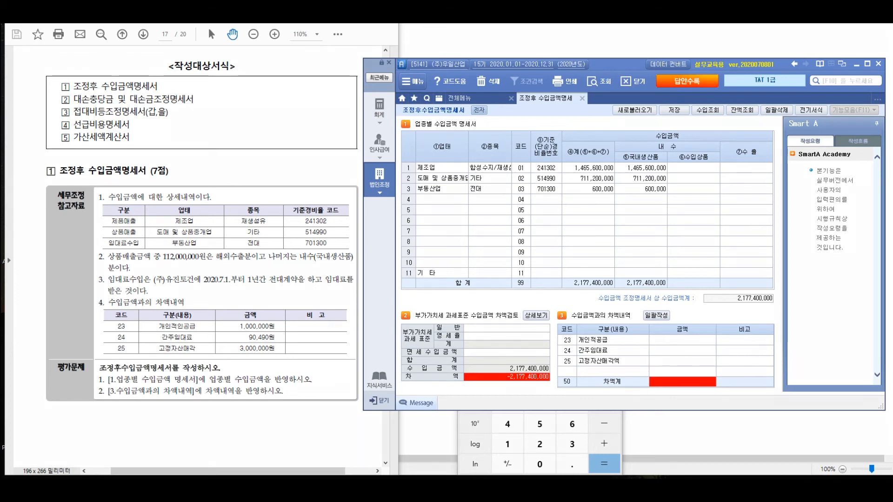
mouse_move(651, 147)
left_mouse_down()
mouse_move(672, 200)
mouse_move(612, 153)
left_mouse_up()
mouse_move(598, 195)
left_mouse_down()
mouse_move(494, 293)
mouse_move(493, 279)
left_mouse_up()
mouse_move(544, 289)
left_mouse_down()
mouse_move(514, 298)
mouse_move(558, 295)
left_mouse_up()
mouse_move(503, 339)
left_mouse_down()
mouse_move(530, 357)
mouse_move(510, 306)
left_mouse_up()
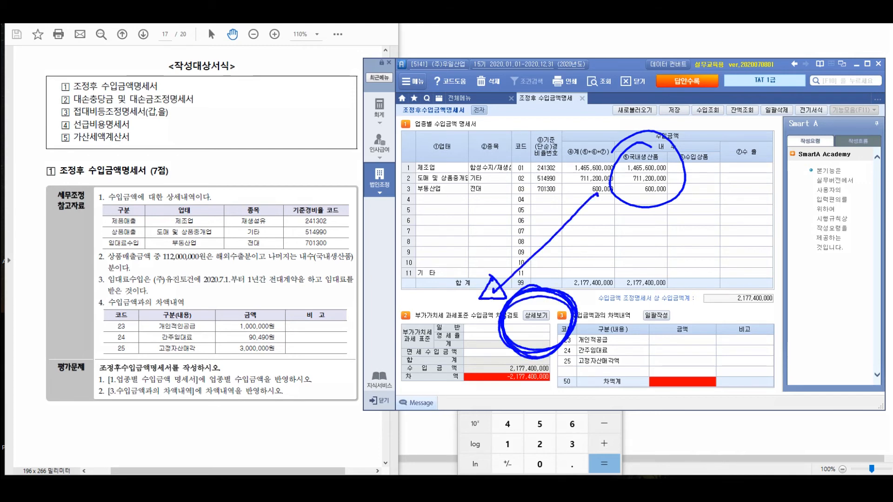
mouse_move(324, 193)
left_mouse_down()
mouse_move(345, 226)
mouse_move(351, 219)
mouse_move(385, 242)
left_mouse_up()
mouse_move(402, 206)
left_mouse_down()
mouse_move(424, 244)
mouse_move(444, 228)
left_mouse_up()
left_click_drag(441, 193, 479, 214)
left_click_drag(474, 209, 494, 215)
left_click_drag(299, 275, 317, 272)
left_click_drag(304, 289, 322, 287)
mouse_move(348, 259)
left_mouse_down()
mouse_move(368, 294)
mouse_move(408, 282)
left_mouse_up()
left_click_drag(421, 252, 442, 290)
left_click_drag(437, 251, 460, 272)
left_click_drag(459, 244, 481, 267)
left_click_drag(481, 243, 498, 275)
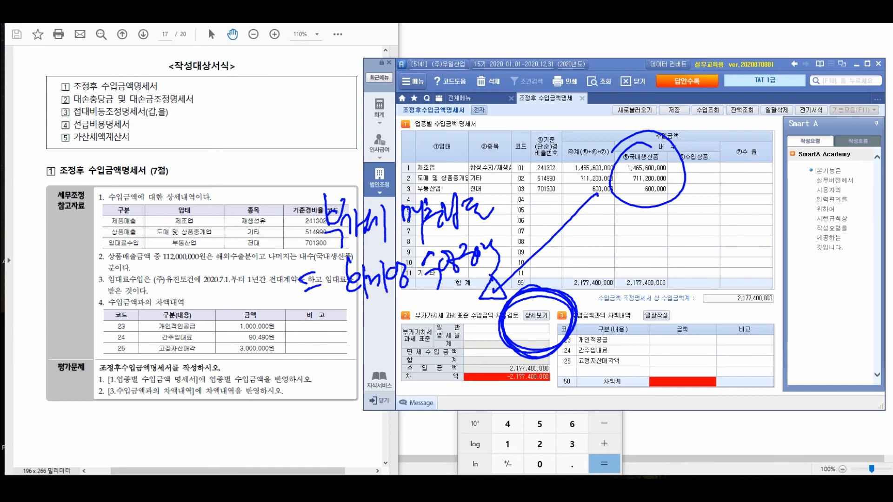
key("Escape")
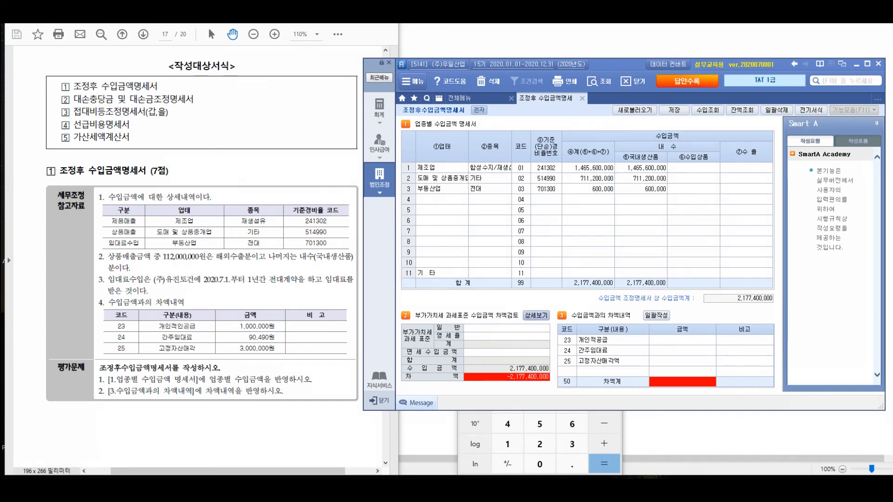
- Apply the 신고서 과세표준 data from the VAT tax base details to the 부가가치세 과세표준 수입금액 차액검토 section
left_click(536, 315)
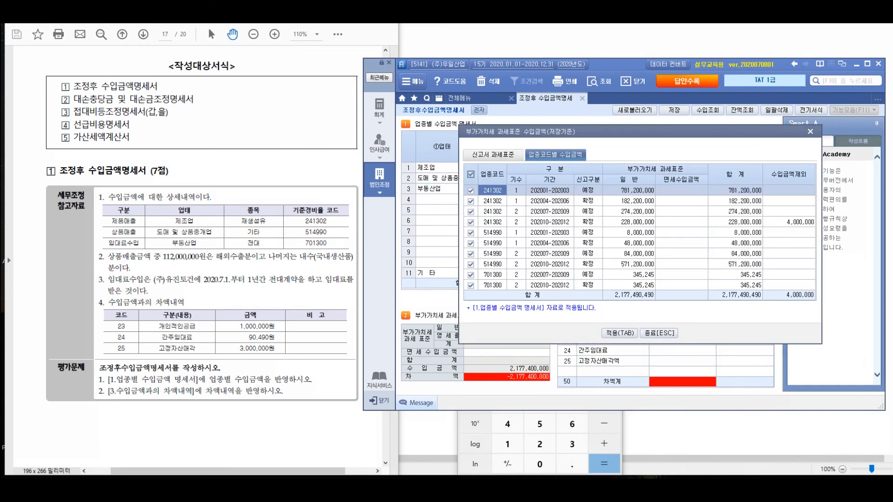
left_click(493, 155)
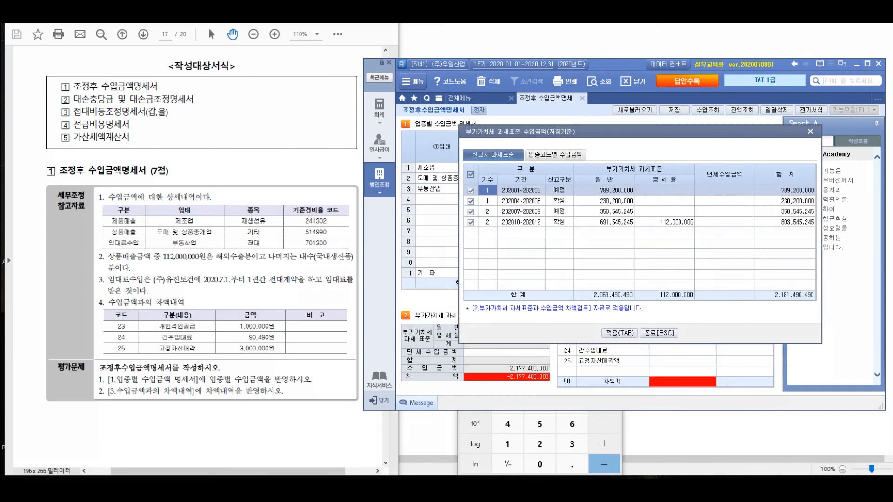
mouse_move(506, 126)
left_mouse_down()
mouse_move(484, 181)
mouse_move(493, 126)
mouse_move(530, 139)
left_mouse_up()
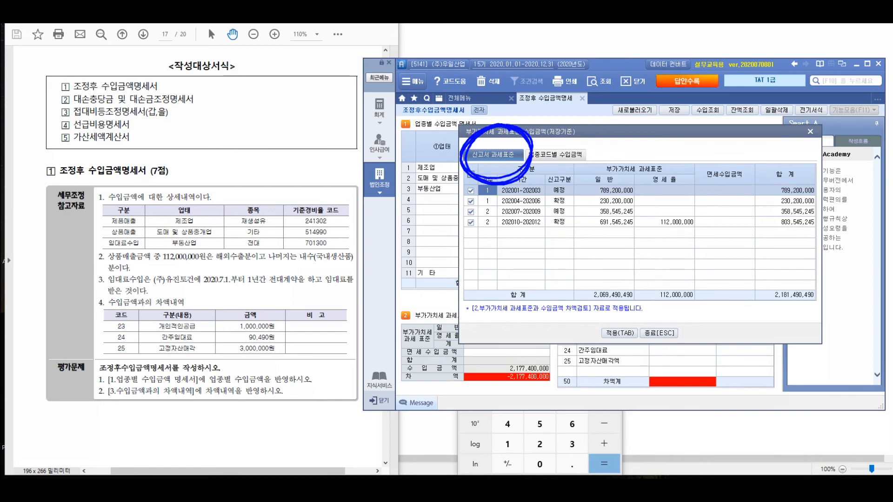
mouse_move(789, 263)
left_mouse_down()
mouse_move(752, 298)
mouse_move(833, 298)
mouse_move(786, 258)
mouse_move(720, 275)
mouse_move(707, 254)
mouse_move(626, 317)
mouse_move(644, 308)
left_mouse_up()
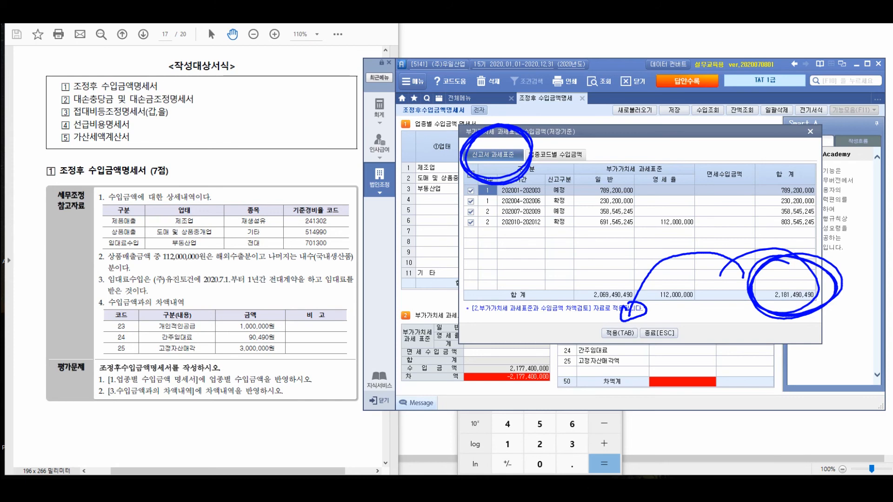
key("Escape")
key("Tab")
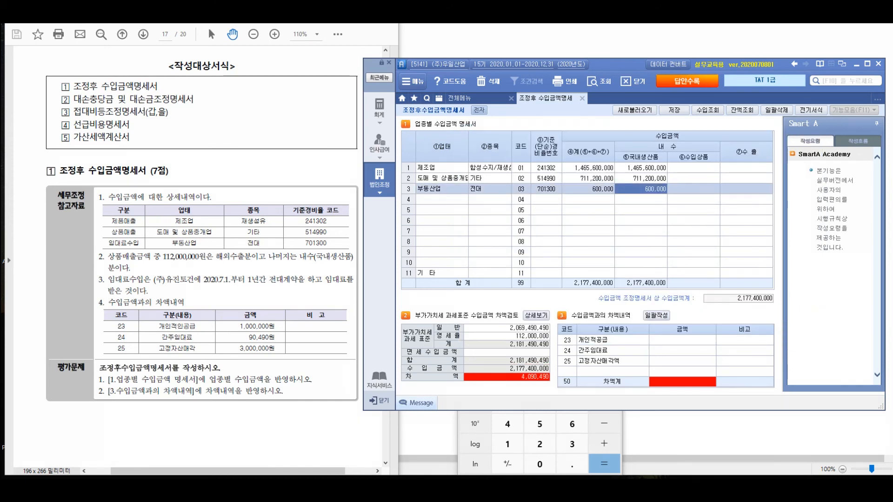
key("ctrl+2")
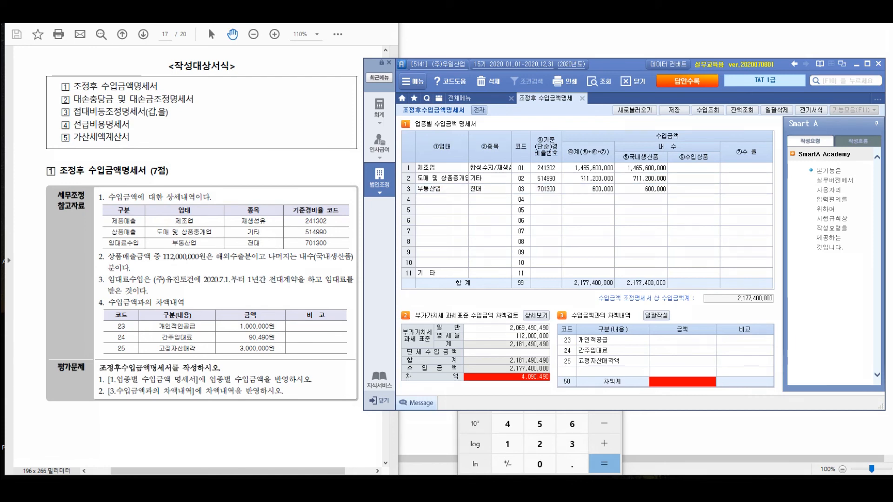
mouse_move(535, 359)
left_mouse_down()
mouse_move(521, 362)
mouse_move(566, 378)
left_mouse_up()
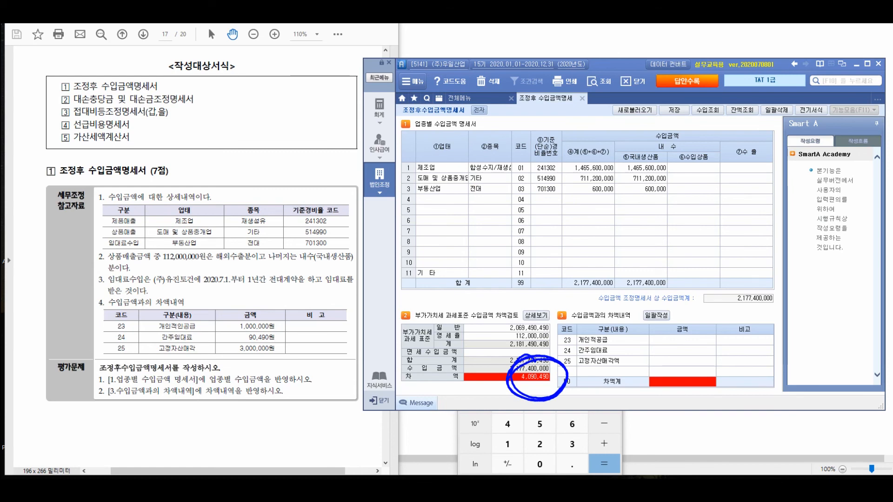
left_click_drag(106, 285, 77, 295)
left_click_drag(60, 262, 111, 244)
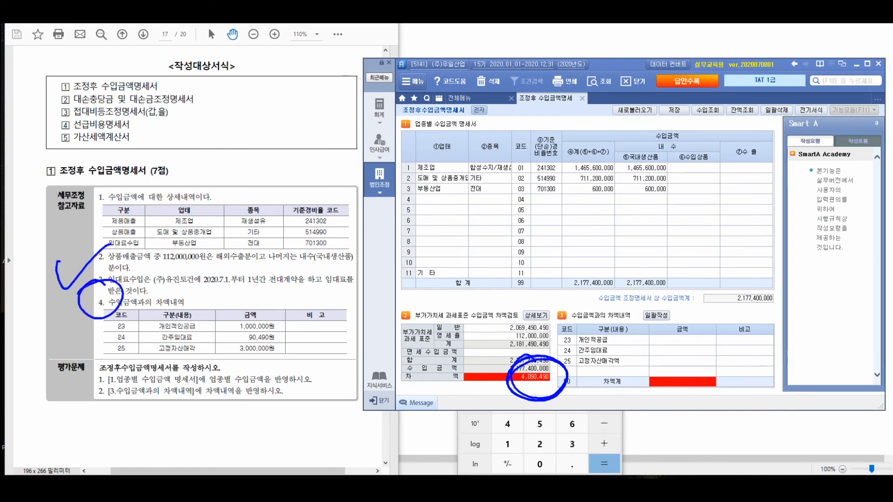
mouse_move(267, 294)
left_mouse_down()
mouse_move(217, 367)
mouse_move(305, 321)
mouse_move(251, 282)
left_mouse_up()
mouse_move(310, 297)
left_mouse_down()
mouse_move(388, 224)
mouse_move(577, 279)
mouse_move(651, 276)
mouse_move(721, 326)
mouse_move(656, 374)
mouse_move(703, 373)
left_mouse_up()
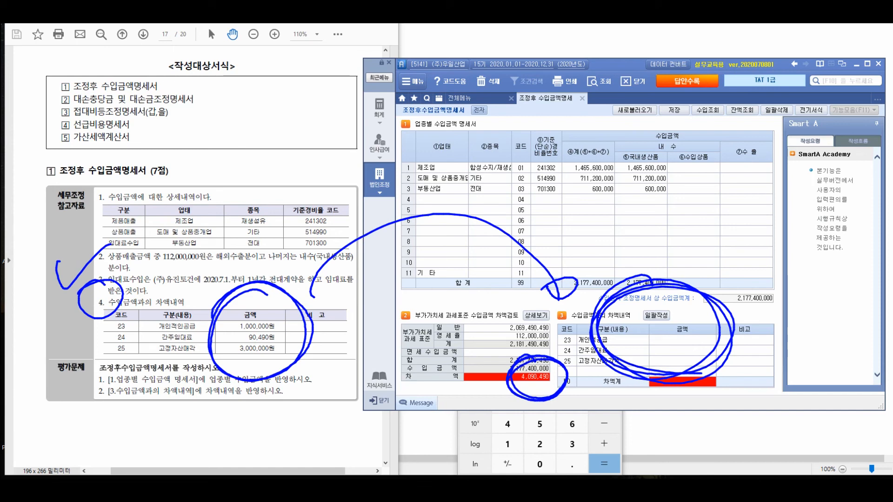
key("Escape")
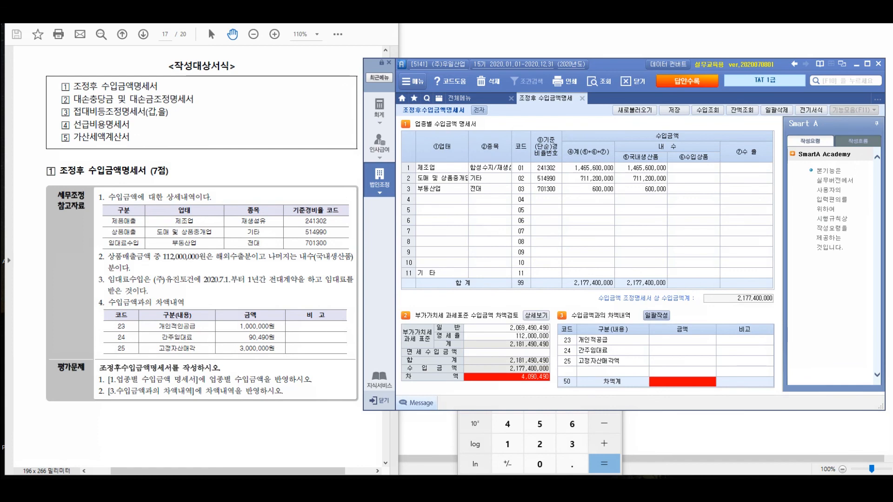
- Fill the current-period 수입금액과의 차액내역 with 1,000,000 for 개인적공급, 90,490 for 간주임대료 and 3,000,000 for 고정자산매각액
left_click(657, 316)
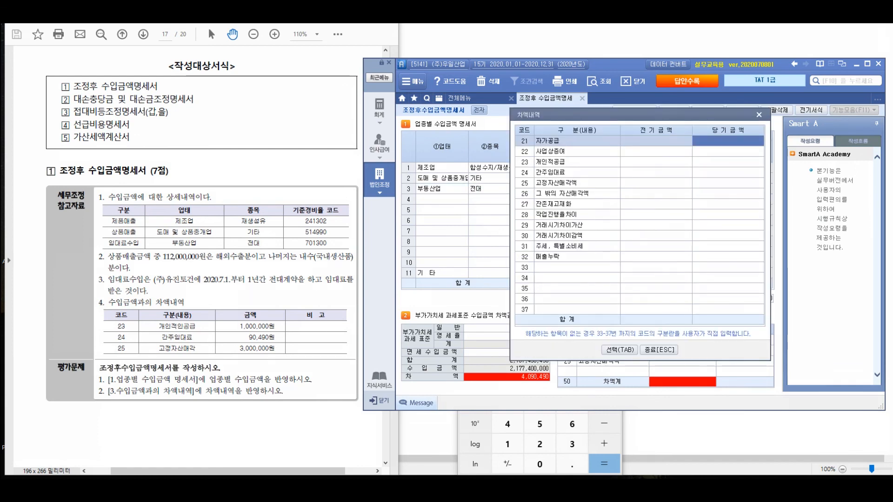
left_click_drag(104, 284, 155, 252)
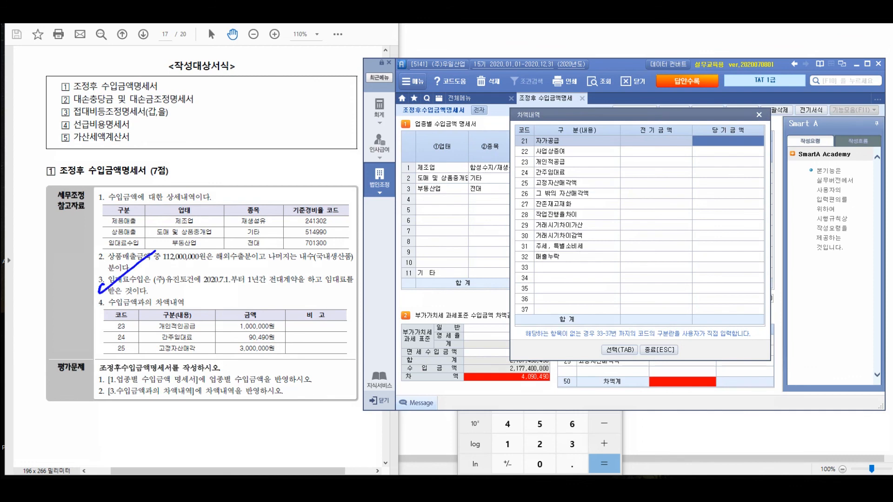
mouse_move(190, 294)
left_mouse_down()
mouse_move(137, 309)
mouse_move(120, 339)
left_mouse_up()
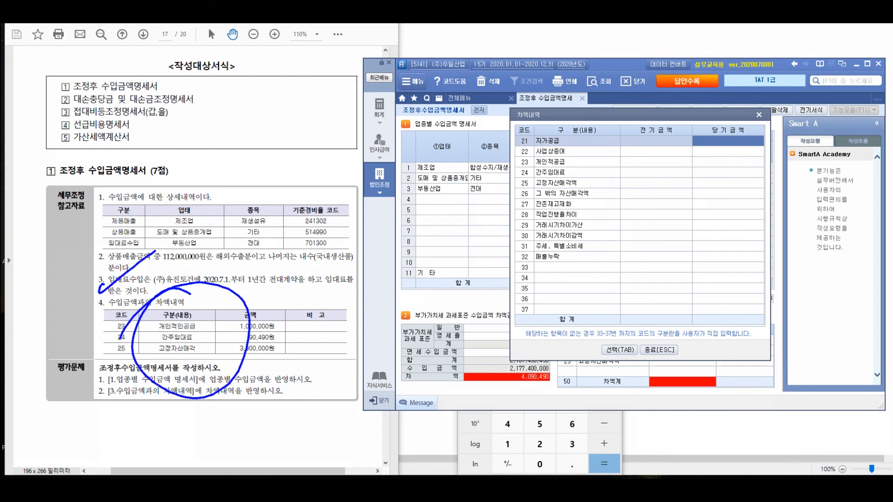
left_click(728, 162)
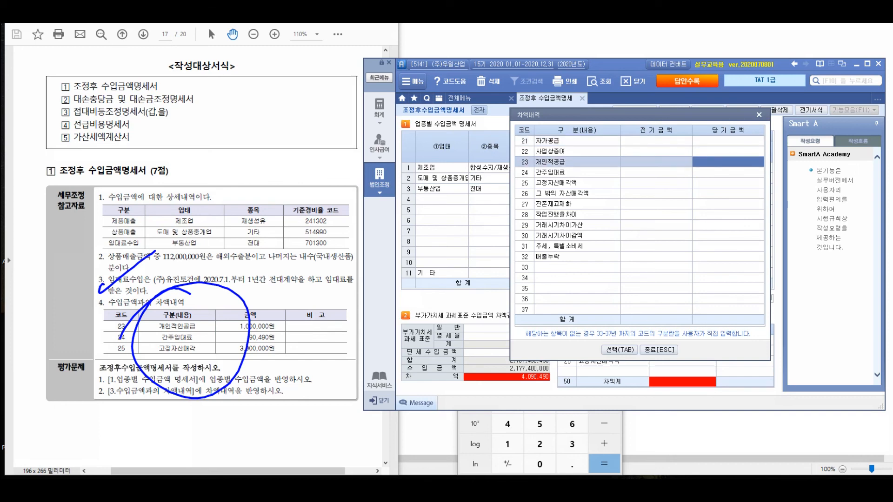
type("1000000")
key("Return")
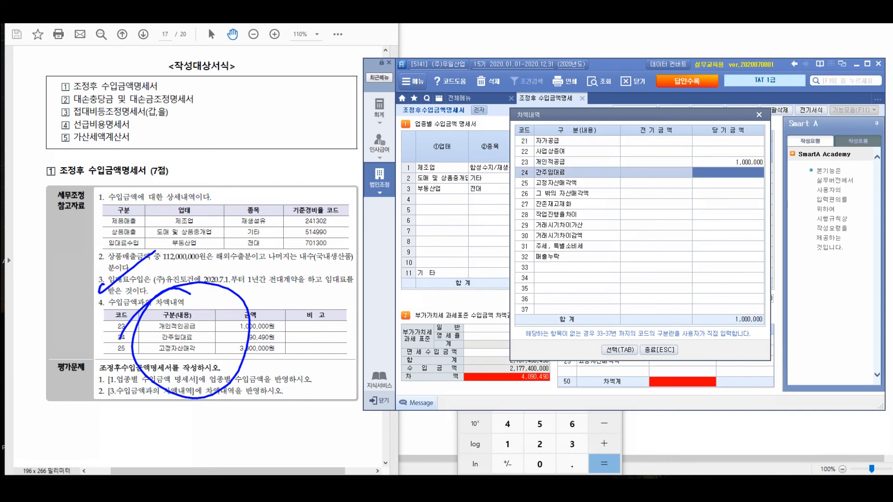
type("90490")
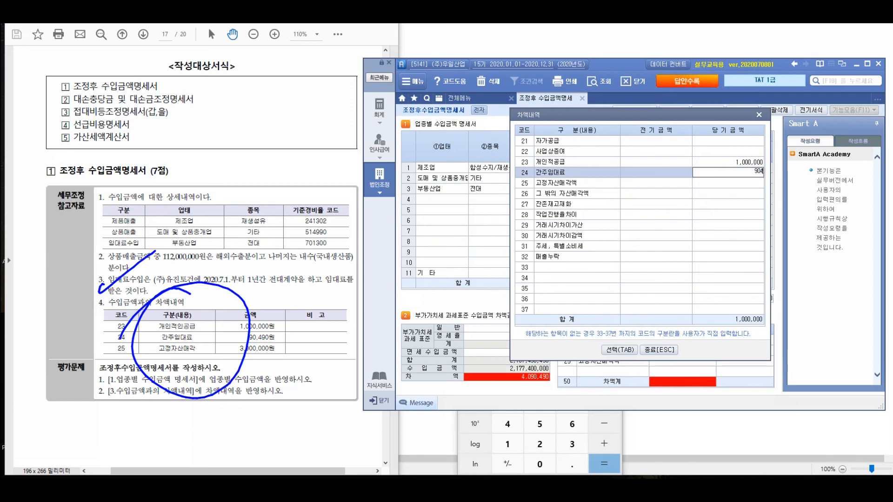
key("Return")
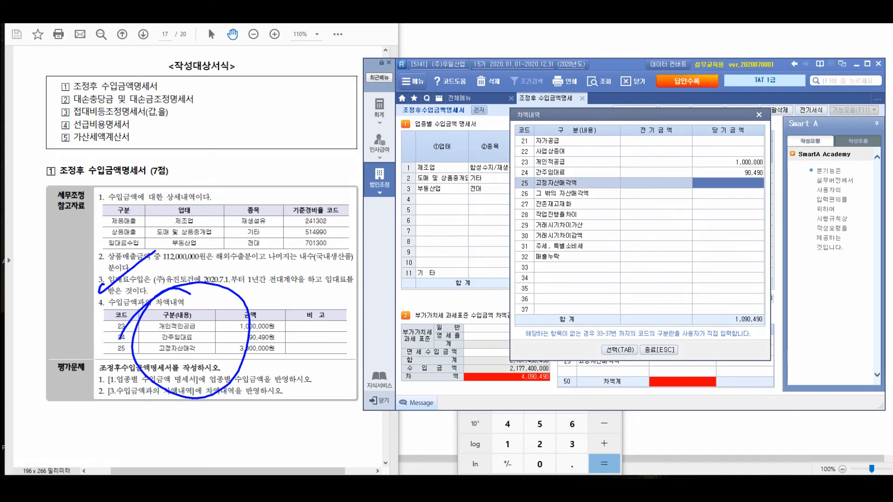
type("3000000")
key("Return")
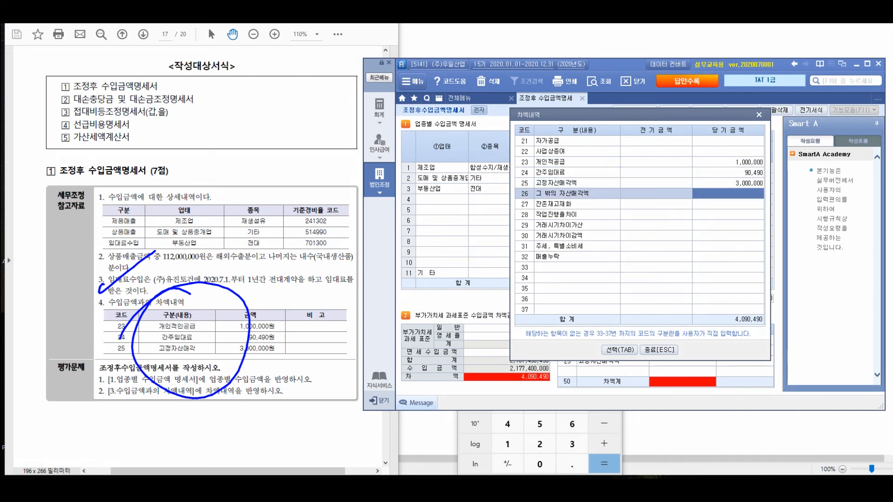
key("Escape")
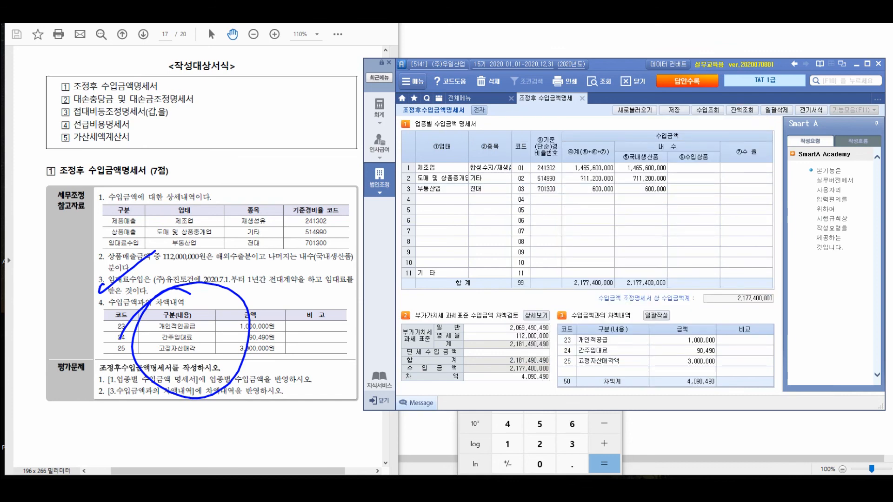
mouse_move(529, 292)
left_mouse_down()
mouse_move(454, 356)
mouse_move(473, 292)
left_mouse_up()
left_click_drag(417, 221, 415, 252)
left_click_drag(428, 225, 432, 283)
left_click_drag(435, 252, 445, 275)
left_click_drag(464, 242, 463, 273)
mouse_move(477, 246)
left_mouse_down()
mouse_move(469, 271)
mouse_move(487, 265)
left_mouse_up()
left_click_drag(489, 239, 491, 288)
left_click_drag(499, 259, 519, 269)
mouse_move(709, 303)
left_mouse_down()
mouse_move(683, 294)
mouse_move(745, 414)
mouse_move(621, 311)
left_mouse_up()
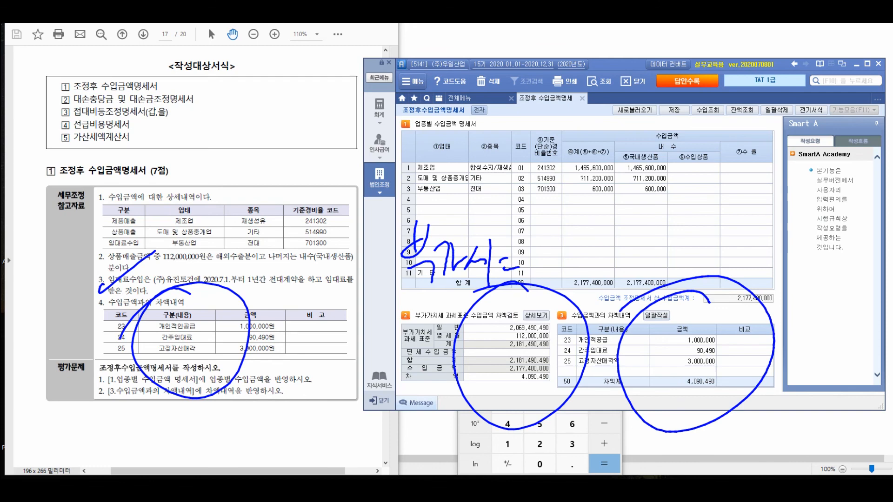
left_click_drag(633, 225, 657, 278)
left_click_drag(668, 251, 697, 289)
mouse_move(711, 248)
left_mouse_down()
mouse_move(712, 261)
mouse_move(712, 254)
left_mouse_up()
left_click_drag(675, 279, 698, 273)
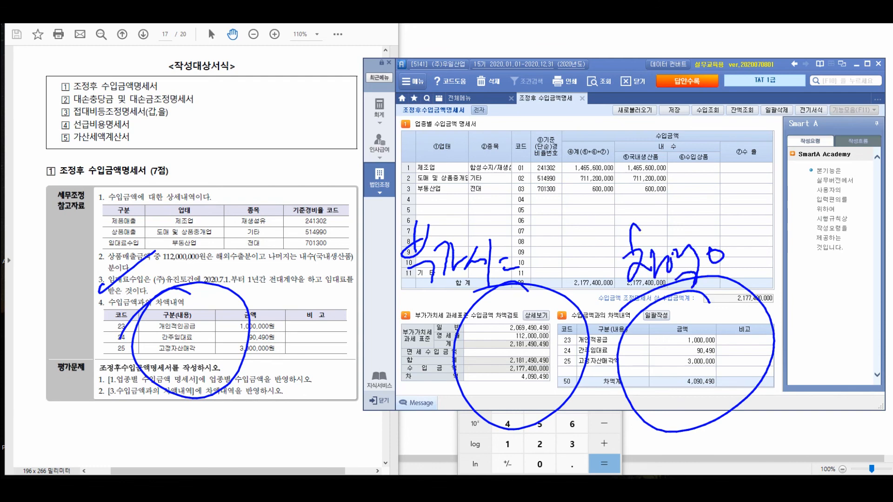
mouse_move(543, 255)
left_mouse_down()
mouse_move(592, 255)
mouse_move(592, 267)
left_mouse_up()
mouse_move(603, 282)
left_mouse_down()
mouse_move(535, 279)
mouse_move(586, 285)
left_mouse_up()
left_click_drag(528, 129, 534, 172)
mouse_move(549, 139)
left_mouse_down()
mouse_move(544, 169)
mouse_move(562, 170)
left_mouse_up()
left_click_drag(549, 171, 582, 145)
mouse_move(591, 137)
left_mouse_down()
mouse_move(582, 179)
mouse_move(610, 169)
left_mouse_up()
mouse_move(620, 135)
left_mouse_down()
mouse_move(621, 189)
mouse_move(639, 158)
left_mouse_up()
left_click_drag(634, 173, 644, 169)
left_click_drag(656, 138, 670, 165)
left_click_drag(652, 173, 668, 182)
left_click_drag(675, 149, 683, 178)
left_click_drag(694, 143, 695, 165)
left_click_drag(690, 150, 724, 167)
left_click_drag(732, 138, 733, 177)
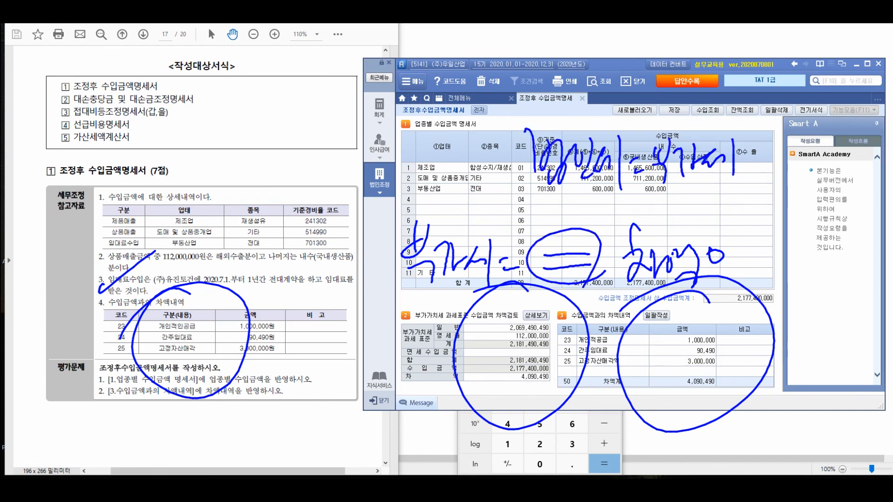
left_click_drag(726, 116, 693, 112)
mouse_move(605, 198)
left_mouse_down()
mouse_move(590, 228)
mouse_move(621, 204)
left_mouse_up()
left_click_drag(576, 231, 610, 212)
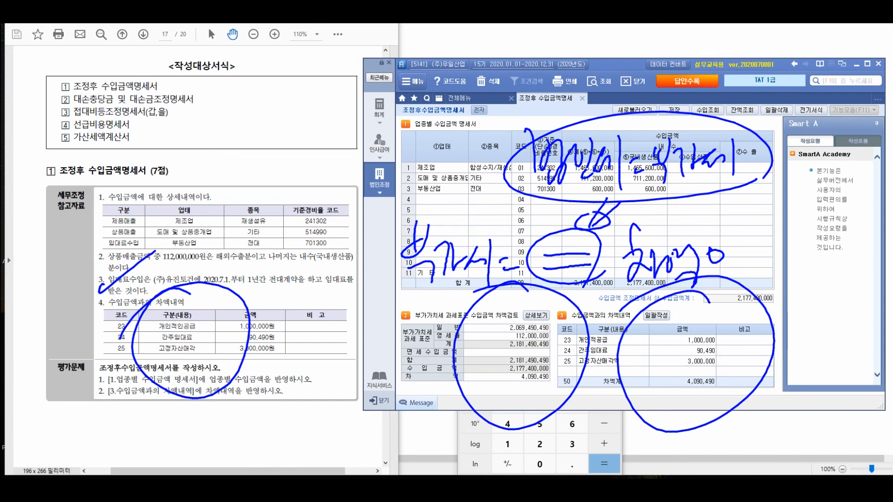
key("Escape")
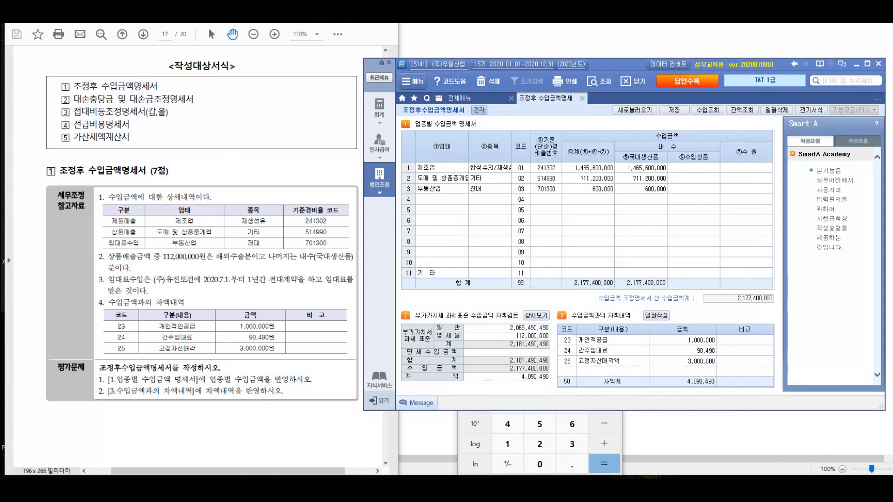